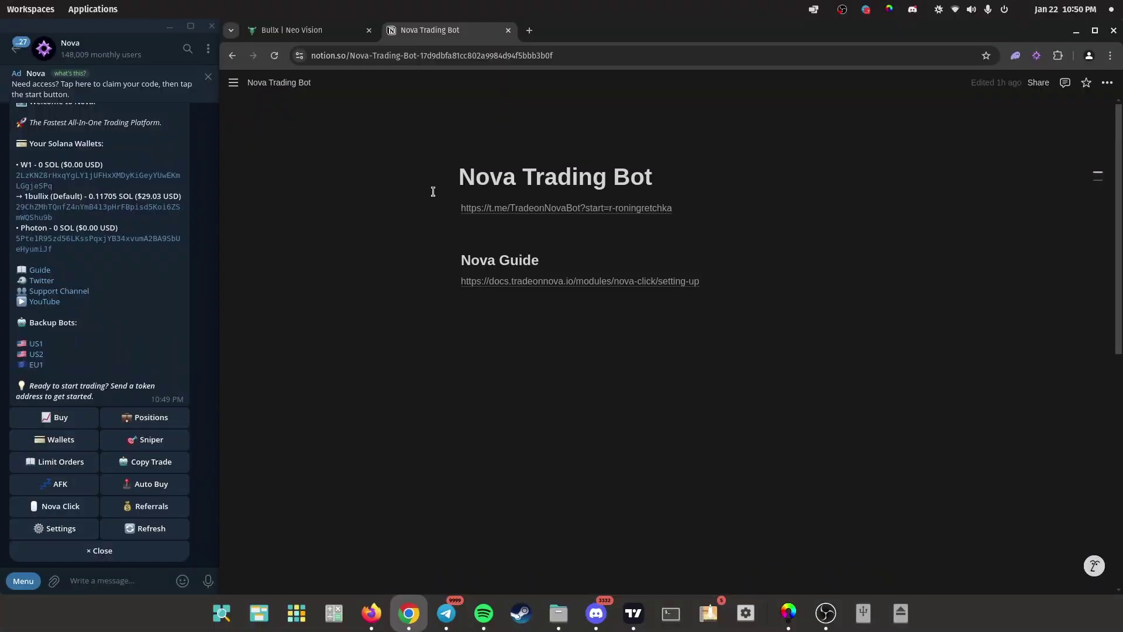
Step: Open the Nova bot in Telegram from its link on the Notion page and show the wallet settings
left_click(563, 210)
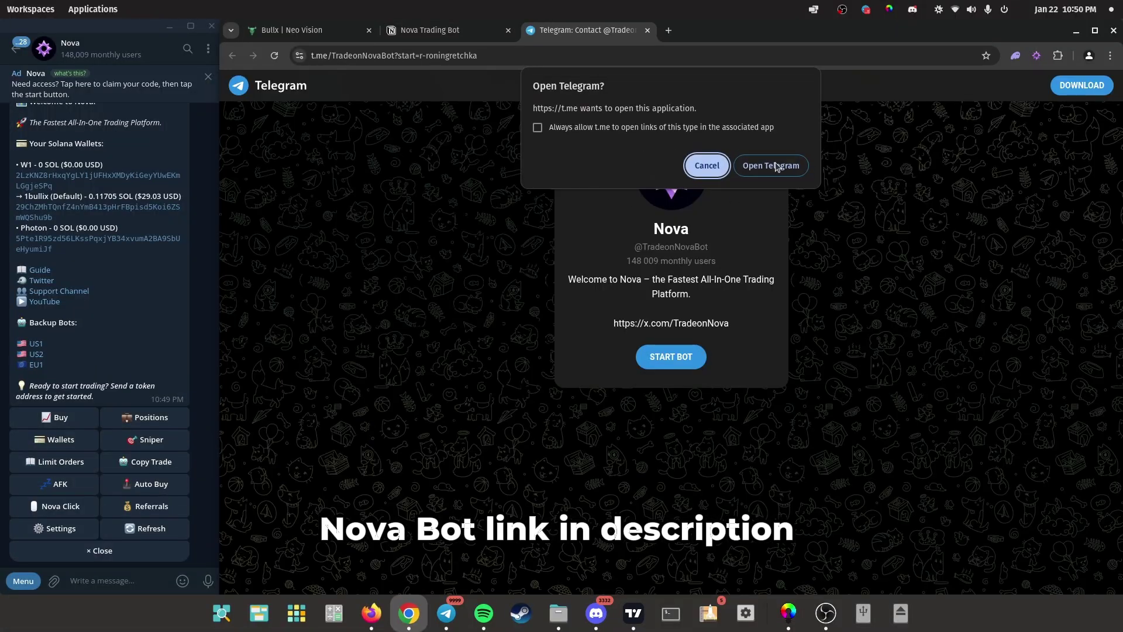
left_click(775, 167)
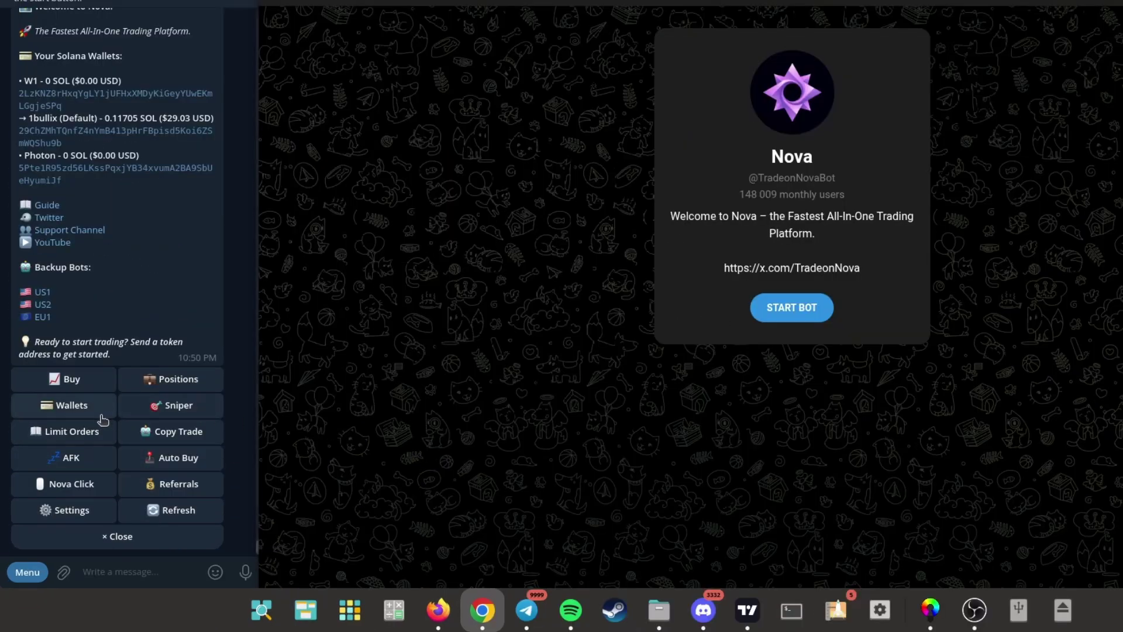
left_click(94, 405)
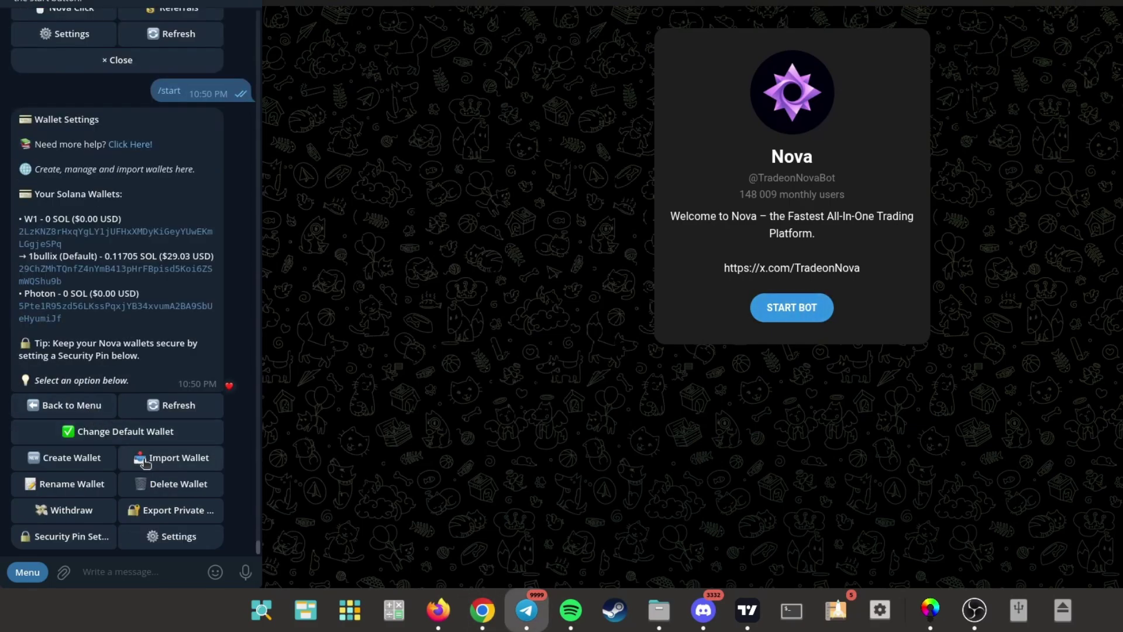
Step: Start importing a wallet into Nova under the name sdfhsdafdhsaj
left_click(146, 460)
type("sdfhsdafdhsaj")
key("Return")
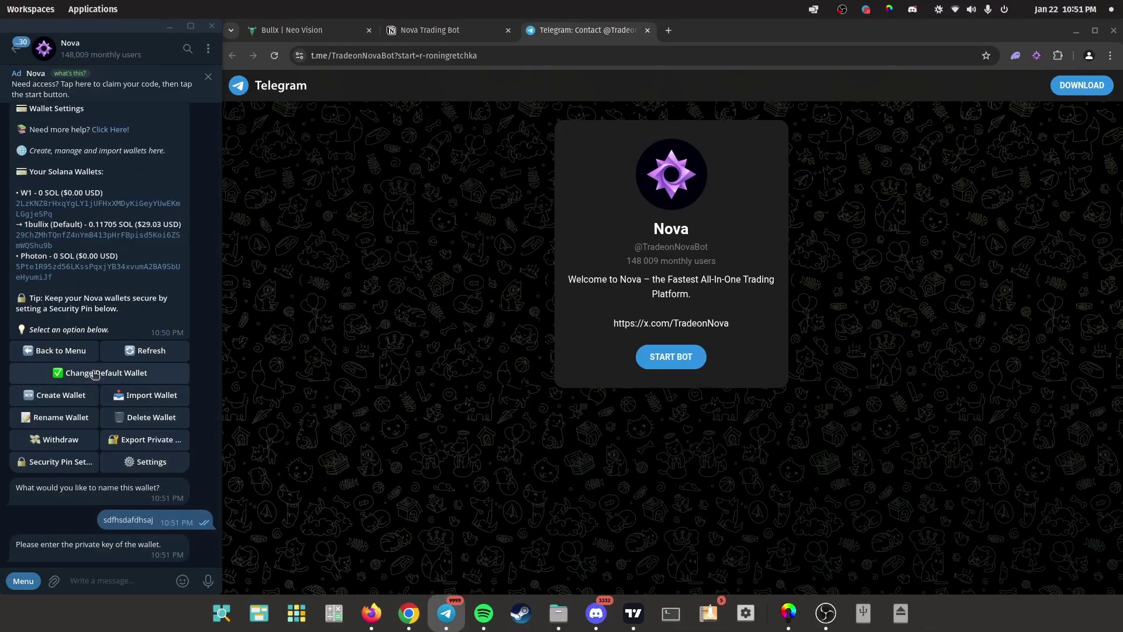
left_click(112, 327)
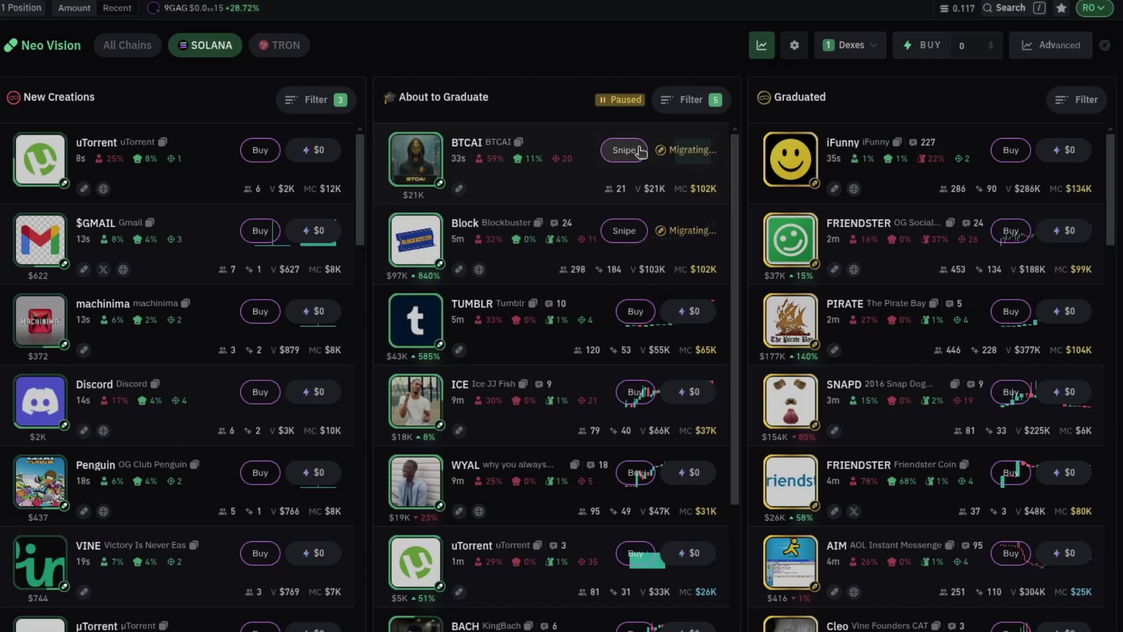
Step: Create a sniper task for BTCAI, then paste its token address into the Nova chat from the auto buy settings
left_click(641, 152)
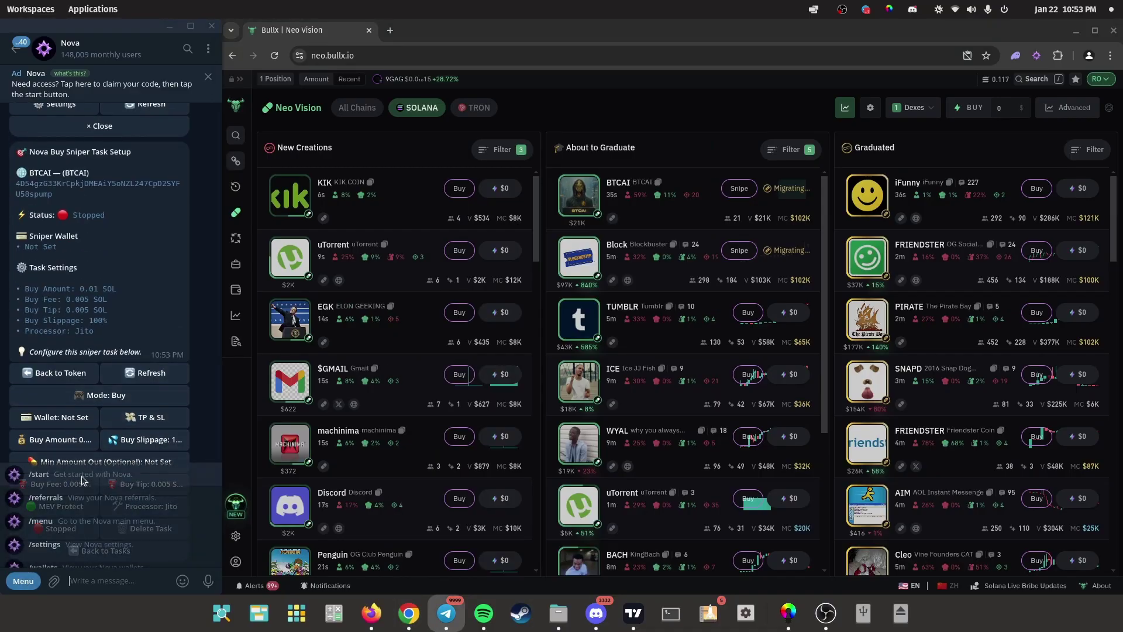
left_click(82, 478)
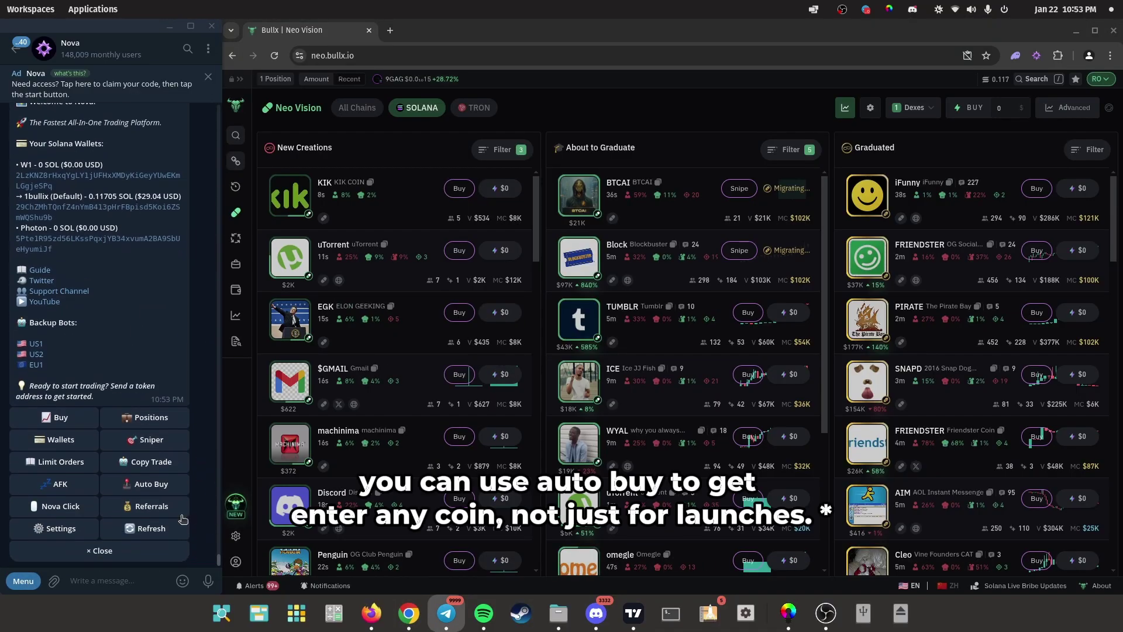
left_click(154, 489)
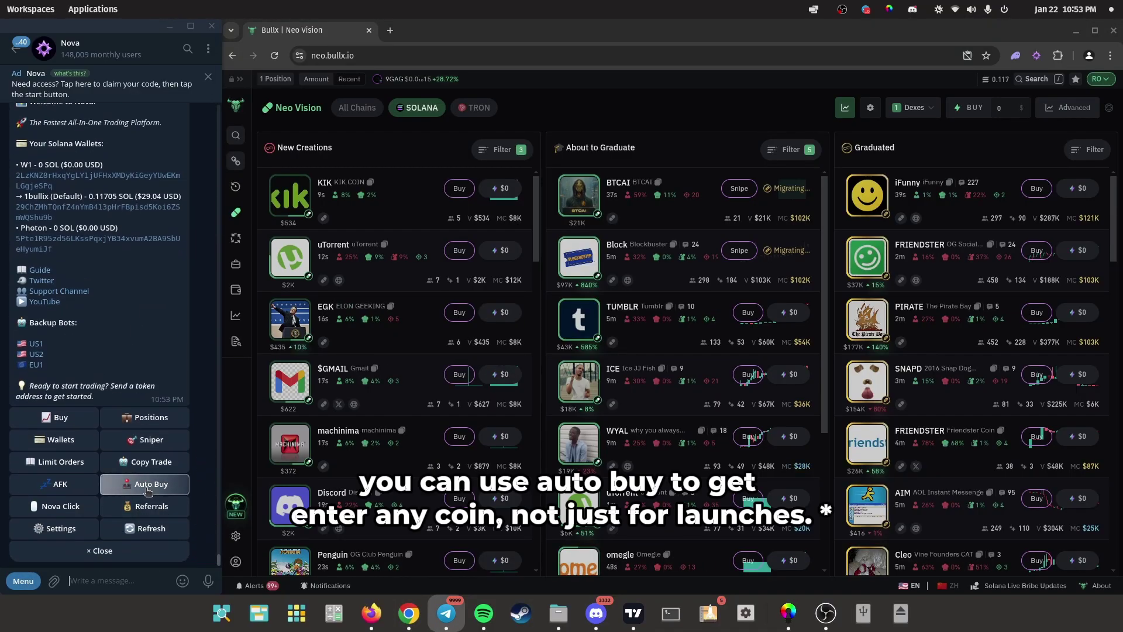
left_click(127, 580)
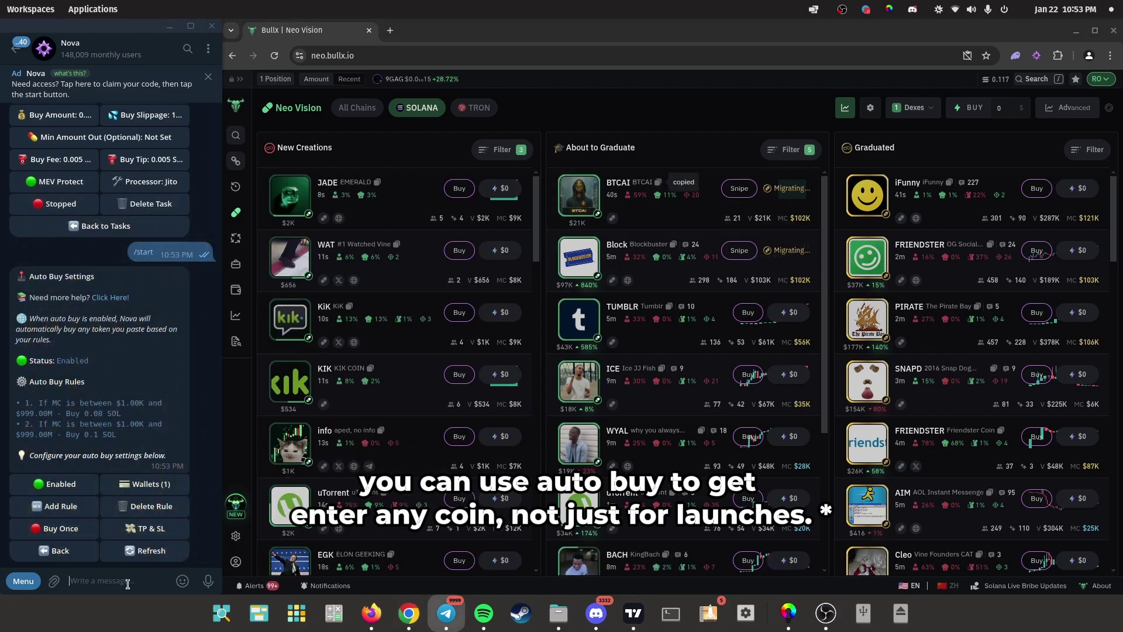
key("ctrl+v")
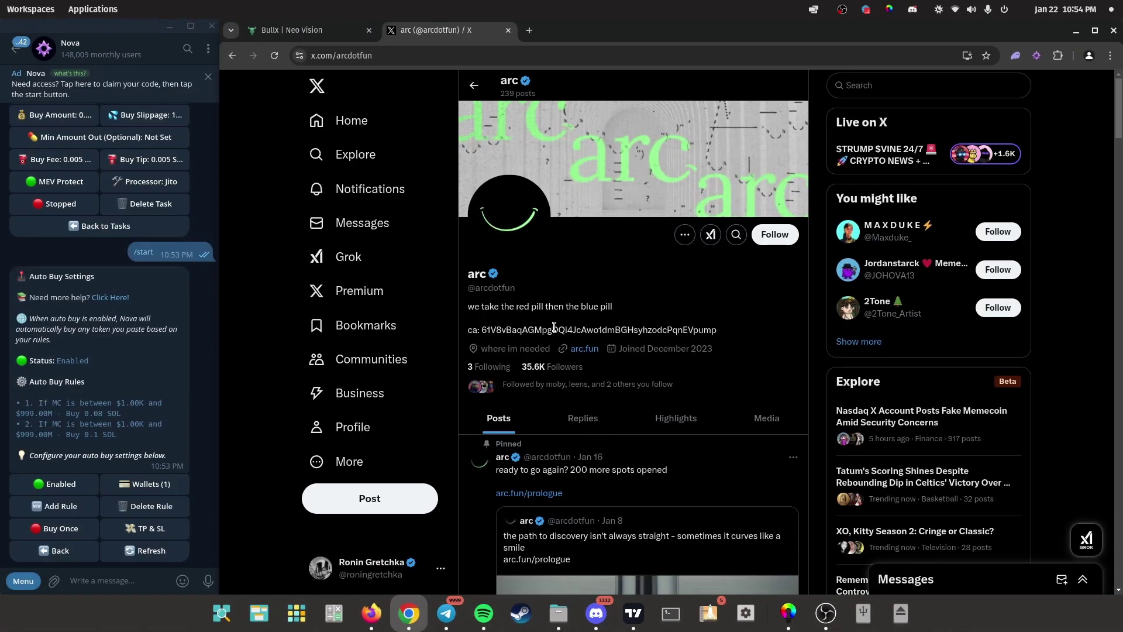
Step: Copy the contract address from arc's X profile and paste it into the Nova chat message
double_click(557, 325)
key("ctrl+c")
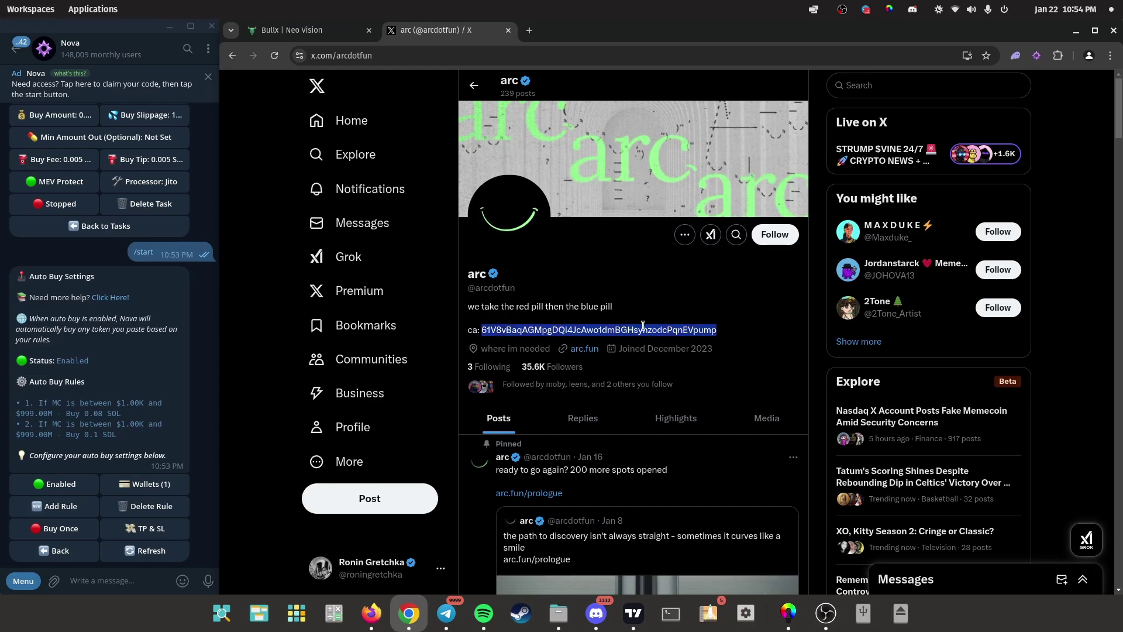
left_click(88, 582)
key("ctrl+v")
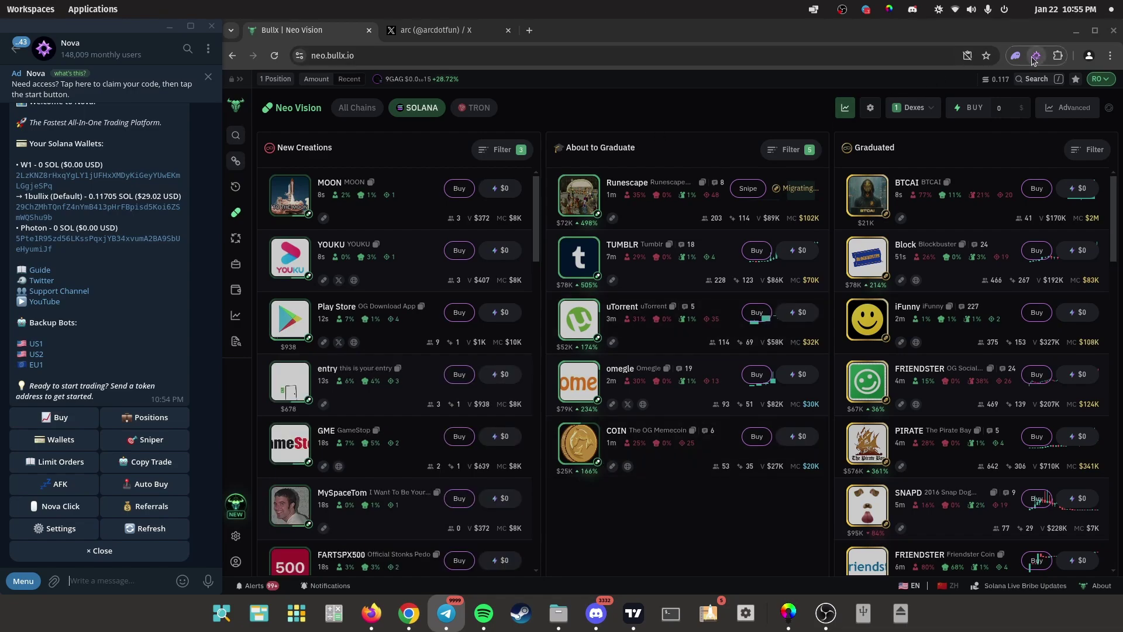
Step: Create a sniper task for the migrating Runescape token and open the Nova Sniper task list from the bot's start menu
left_click(759, 189)
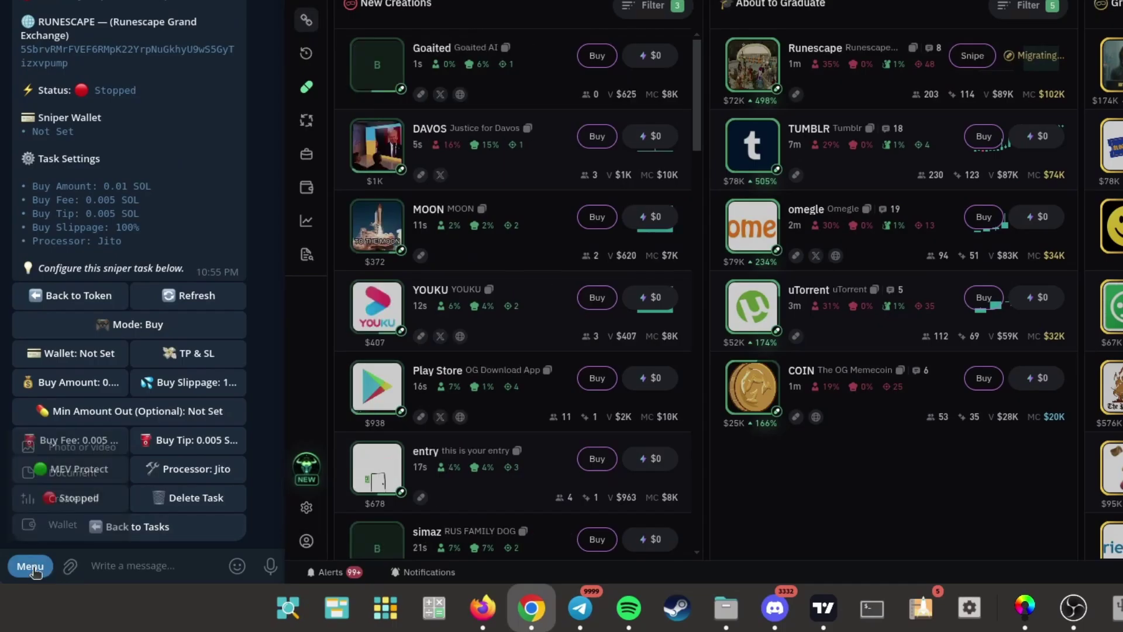
left_click(35, 570)
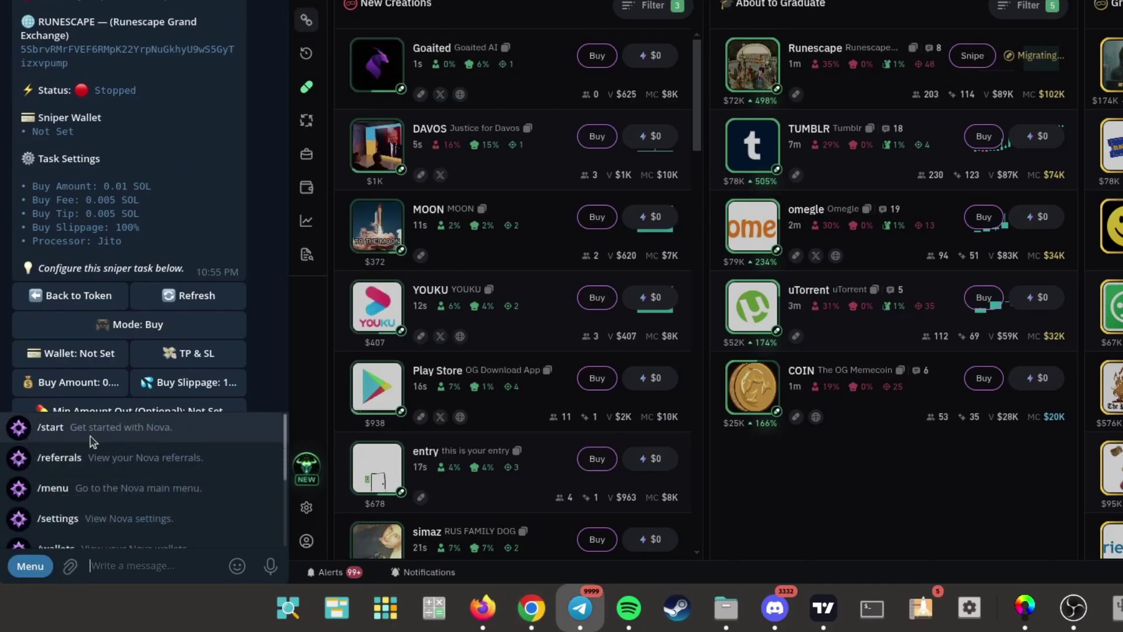
left_click(47, 428)
left_click(198, 389)
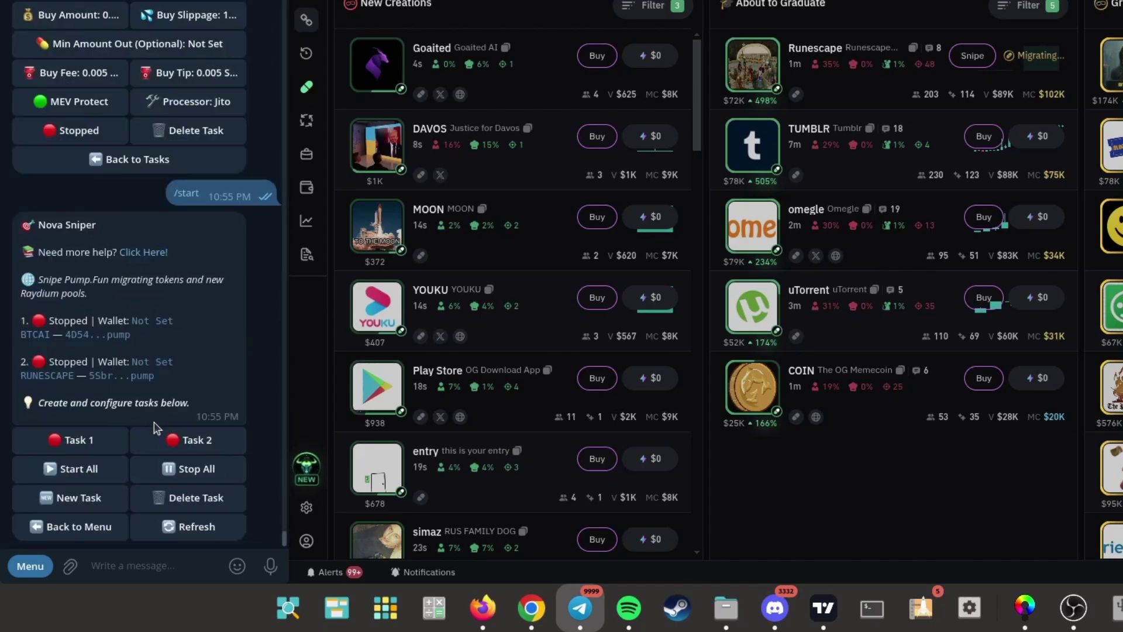
Step: Request a new sniper task in Nova and send it the Runescape token address copied from BullX
left_click(77, 498)
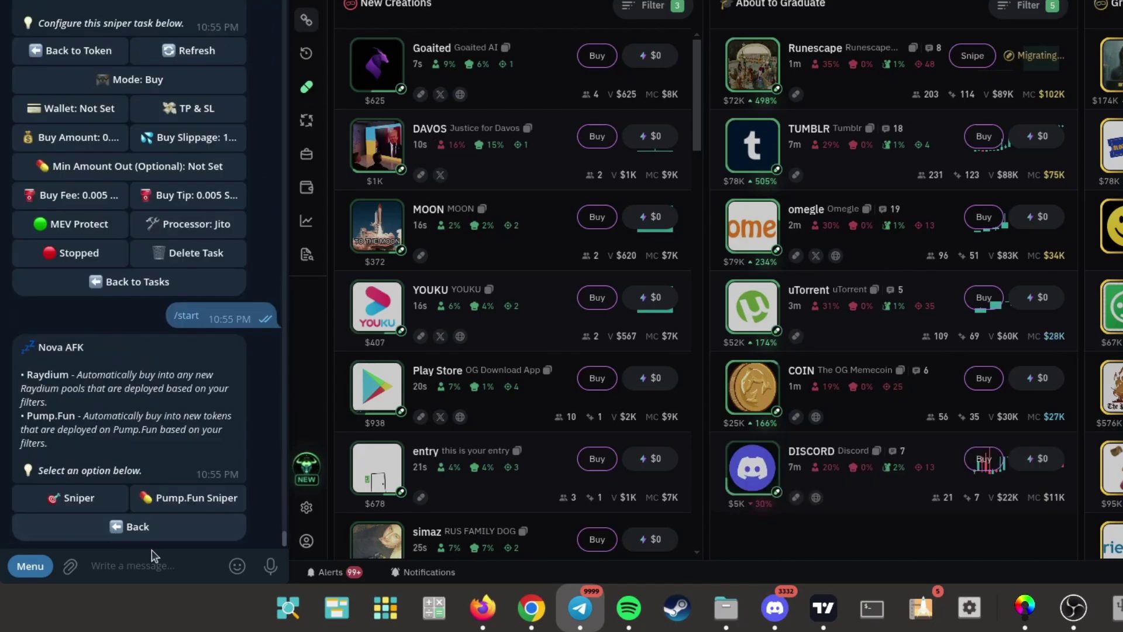
left_click(86, 504)
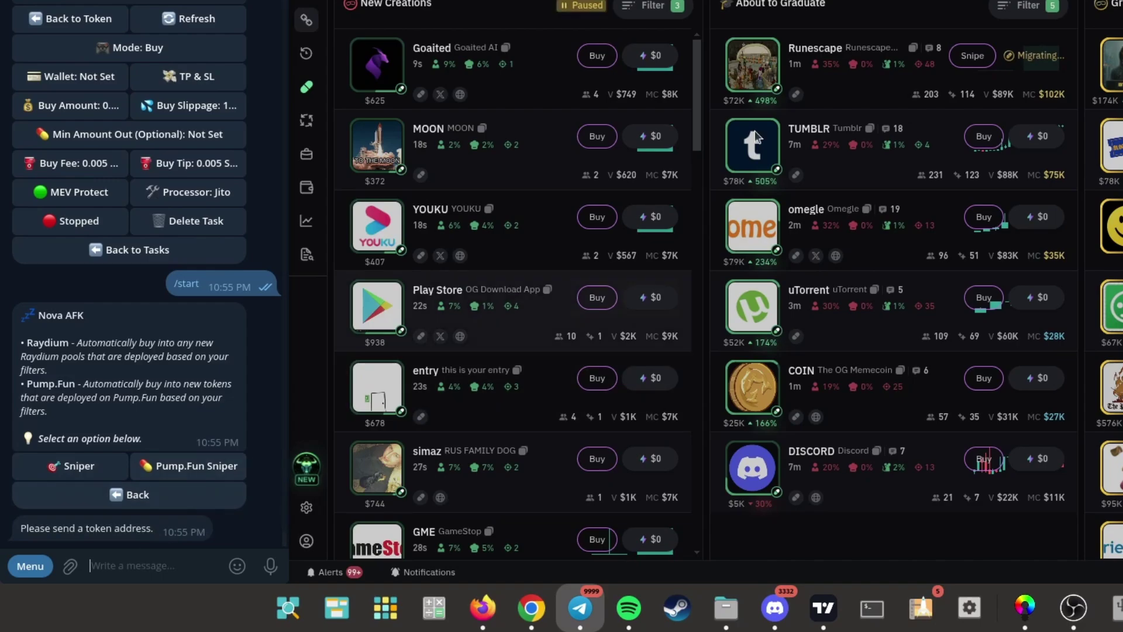
left_click(913, 48)
left_click(156, 559)
key("ctrl+v")
key("Return")
Step: Set the Runescape sniper task's buy amount to 0.1 SOL and its buy slippage to 20%
left_click(72, 382)
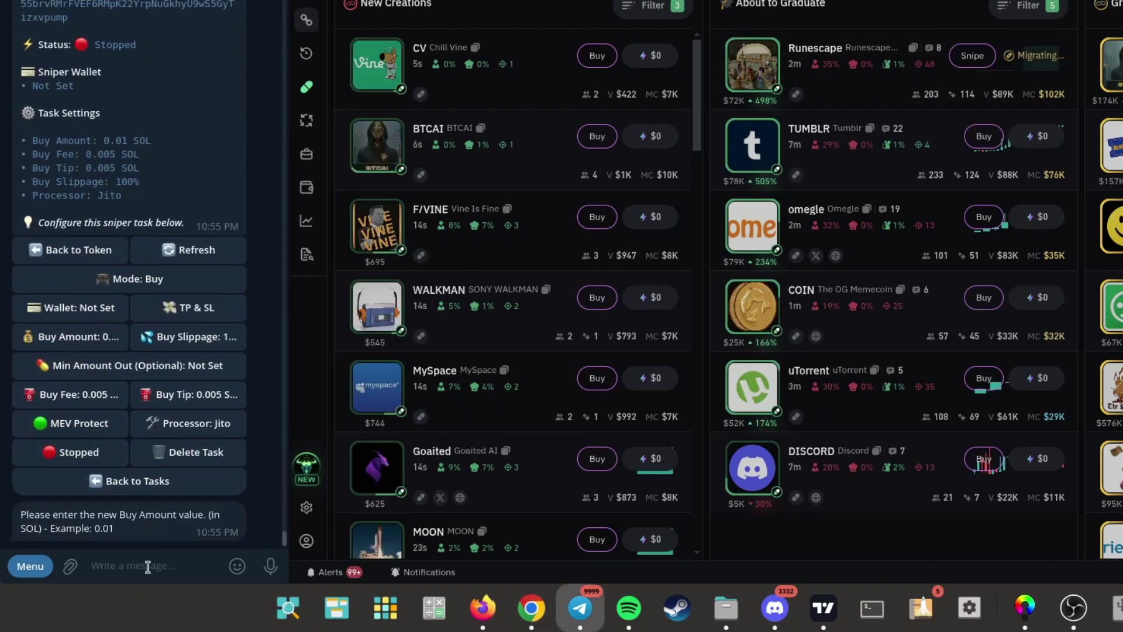
type("0.1")
key("Return")
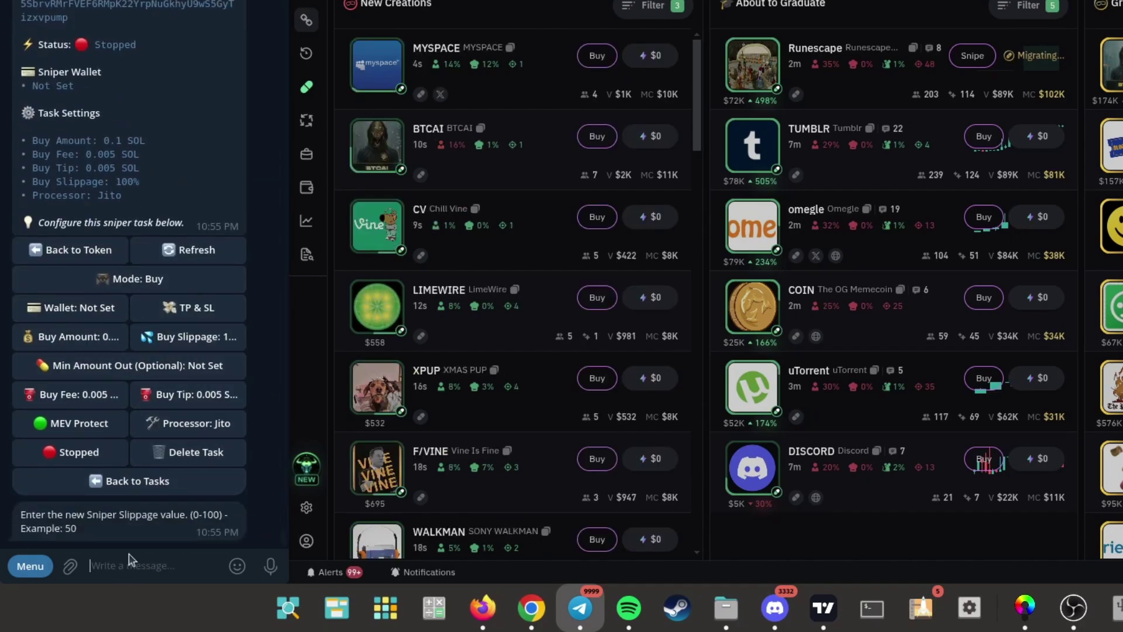
type("20")
key("Return")
Step: Set the Runescape sniper task's buy priority fee to 0.005 SOL
left_click(70, 440)
type("0.0")
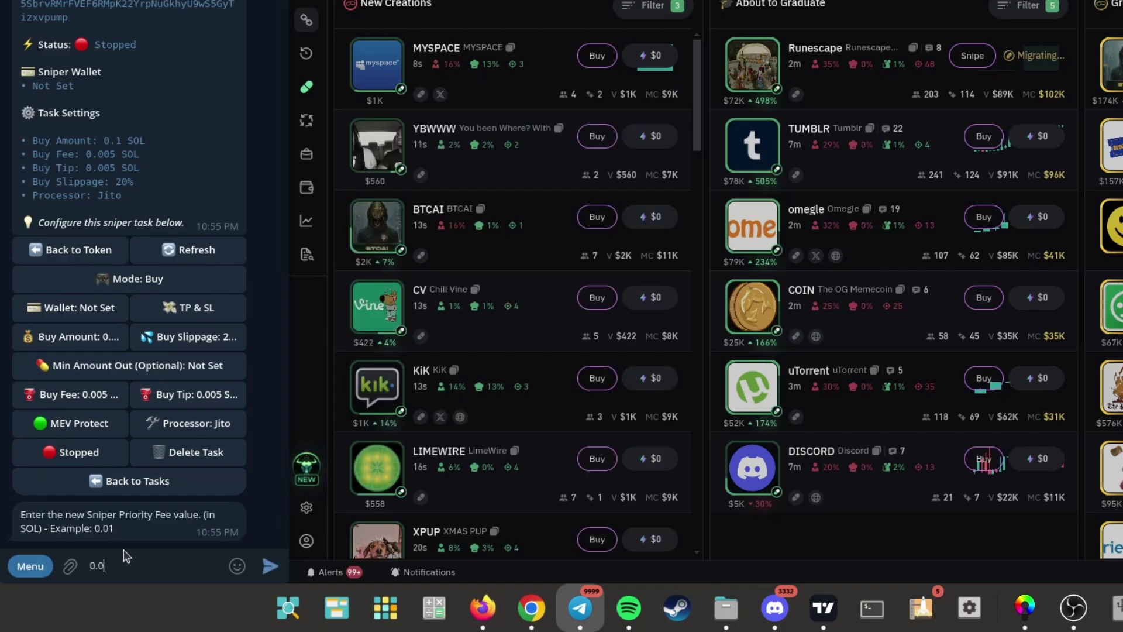
type("05")
key("Return")
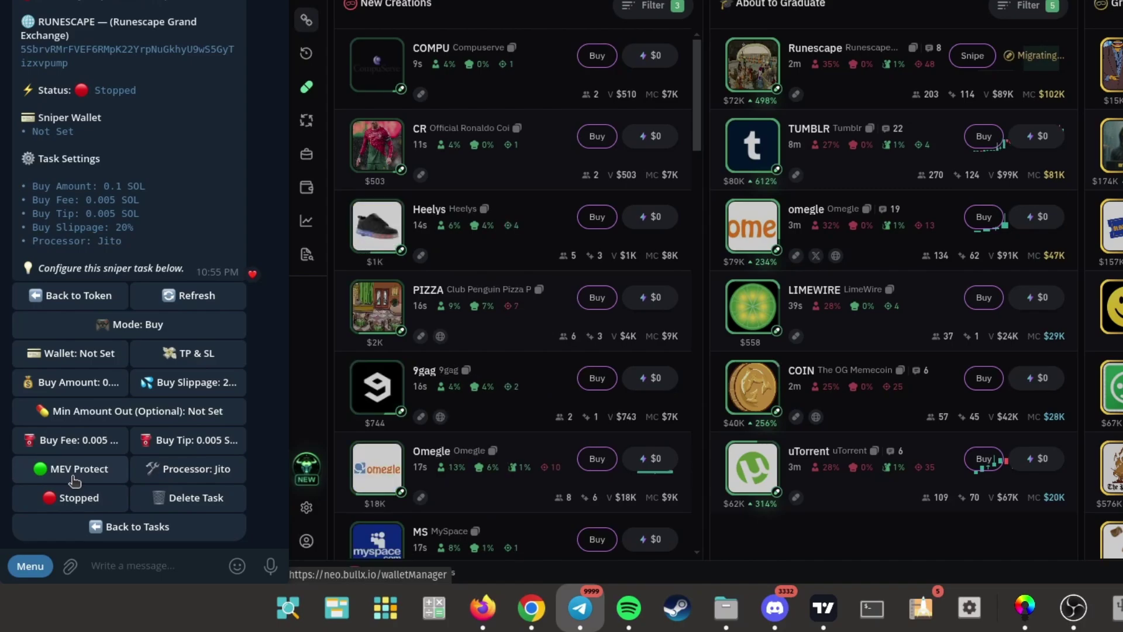
Step: Turn off MEV Protect for the Runescape sniper task and assign the 1bullix wallet to it
left_click(75, 479)
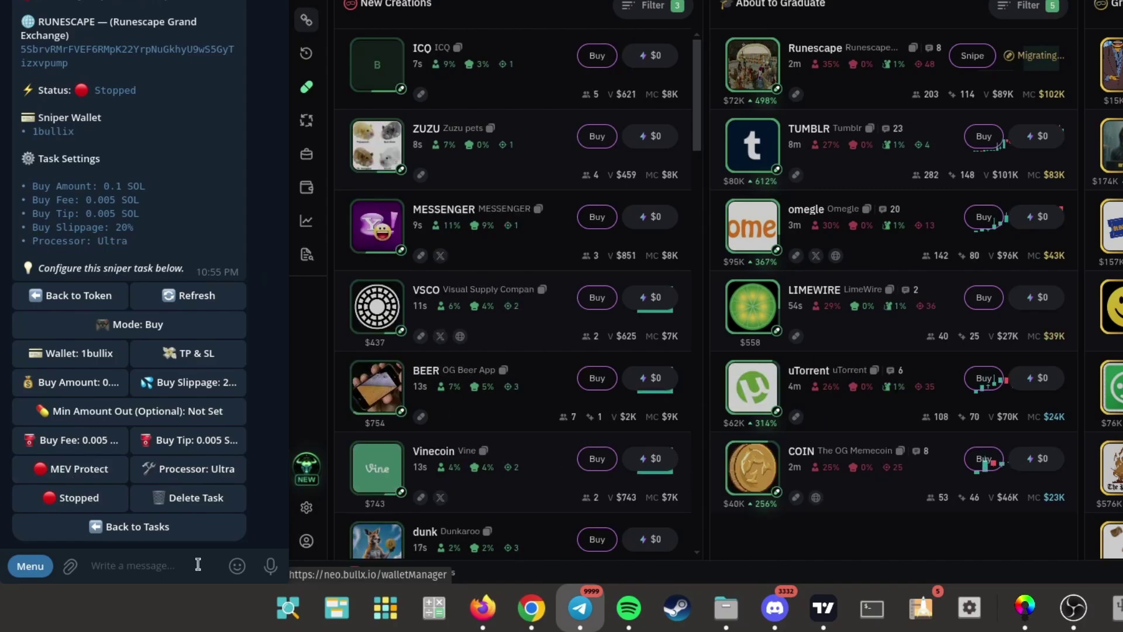
left_click(92, 362)
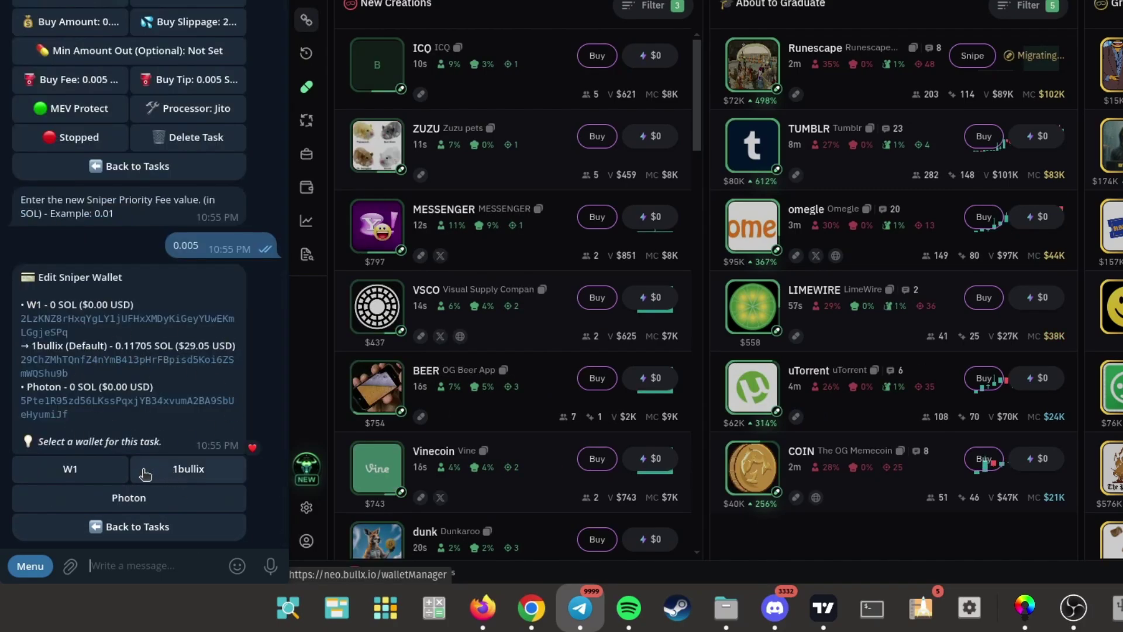
left_click(177, 473)
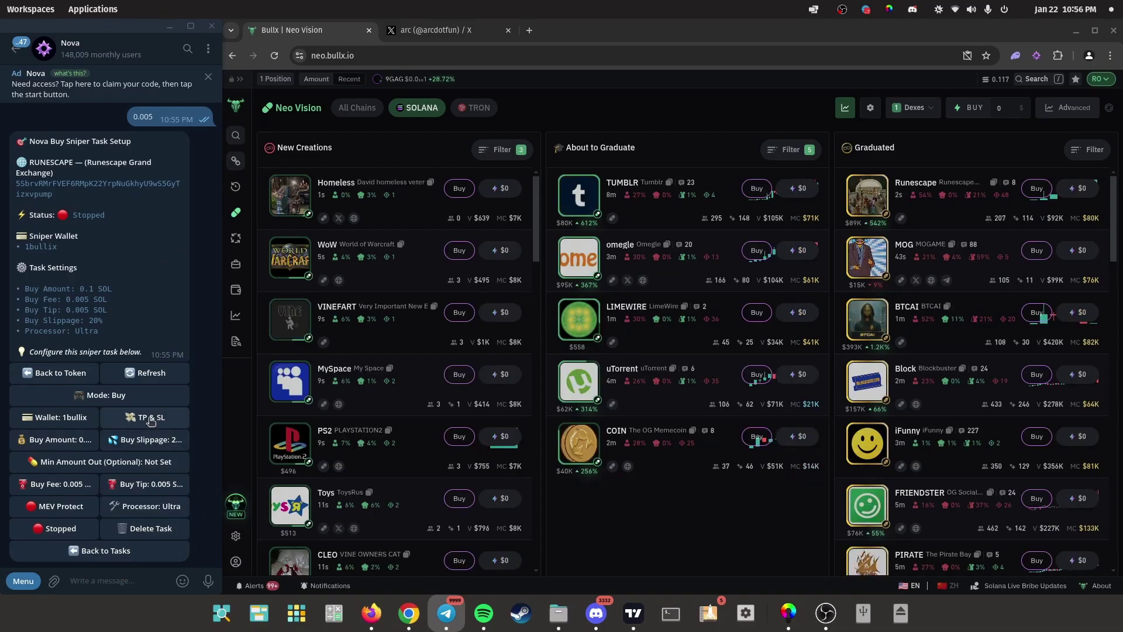
Step: View the sniper task's take profit and stop loss levels and return to the task setup
left_click(150, 418)
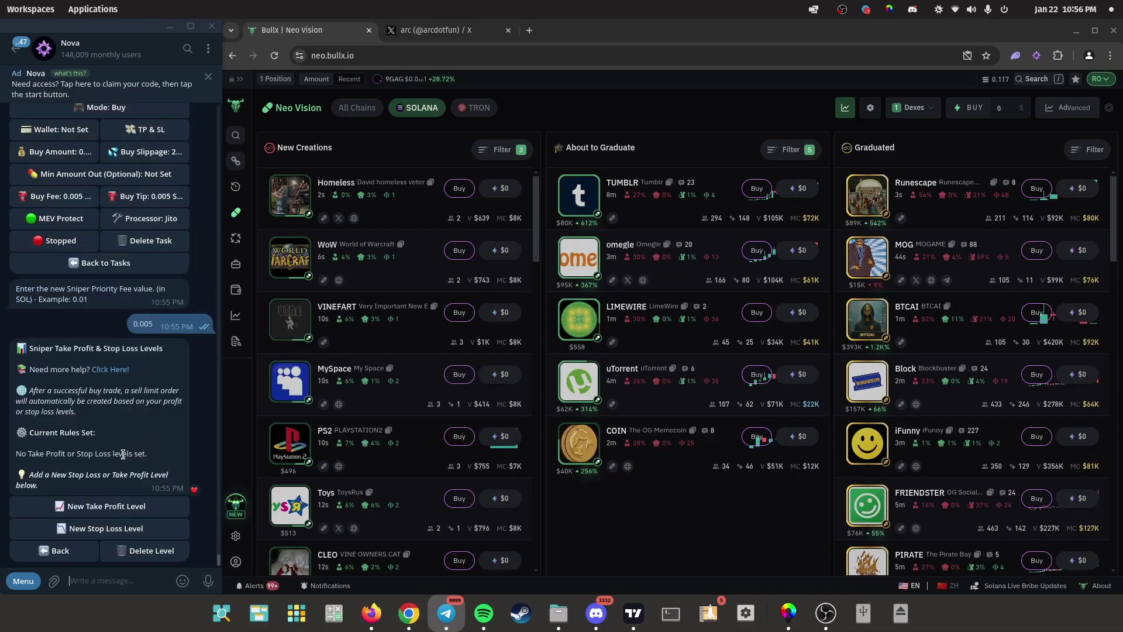
left_click(70, 553)
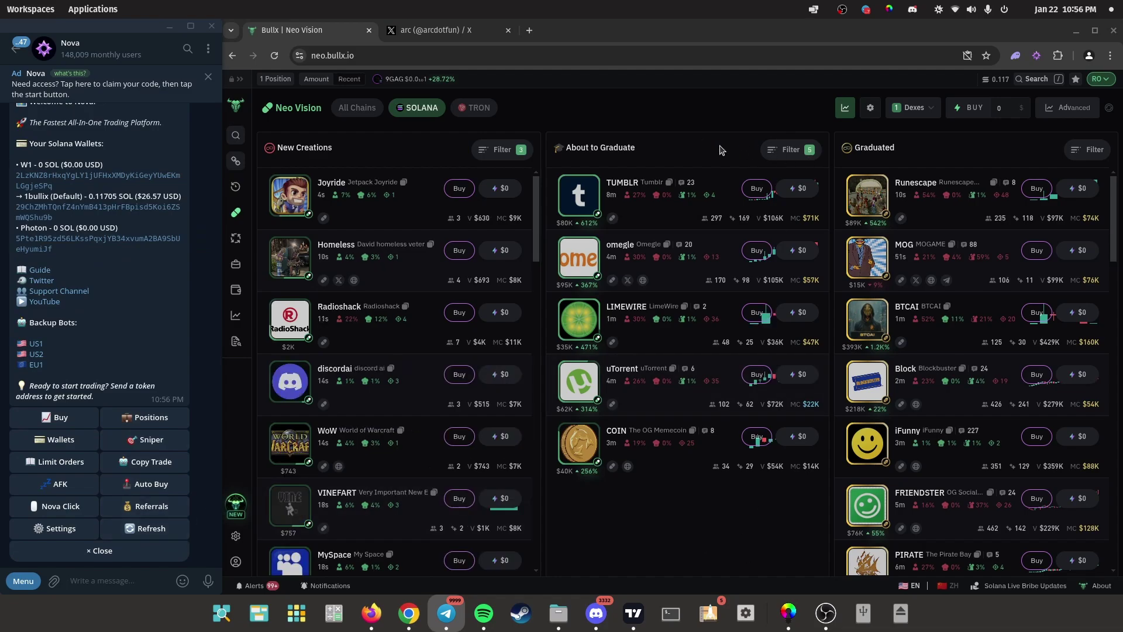
Step: Add an auto buy rule with a 1k minimum and 999m maximum market cap and a 0.1 SOL buy amount
left_click(117, 489)
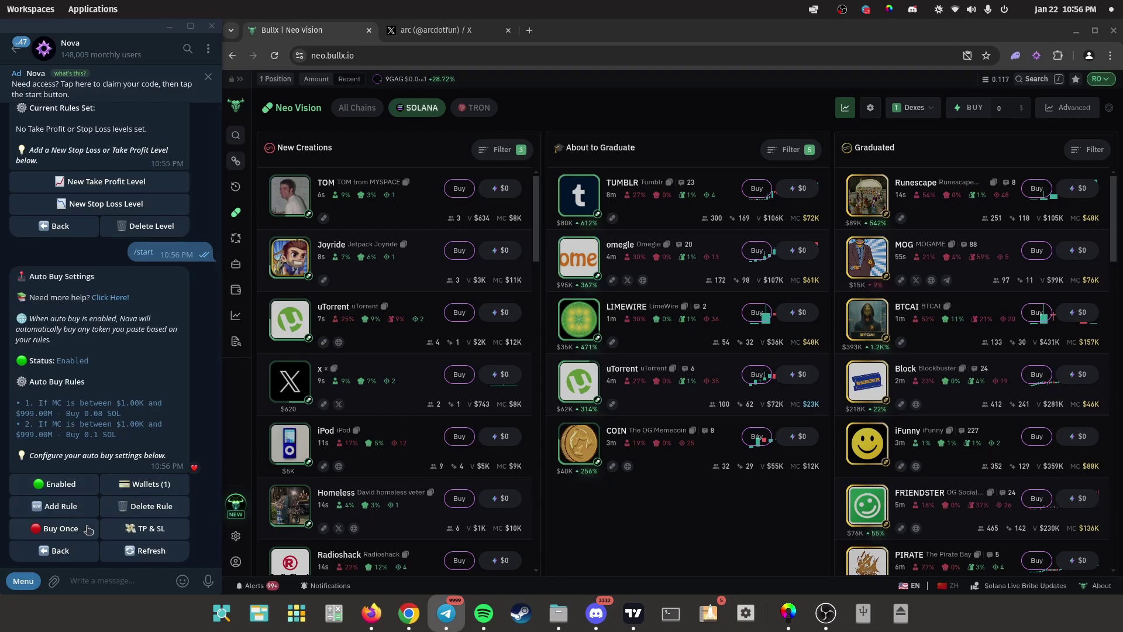
left_click(71, 513)
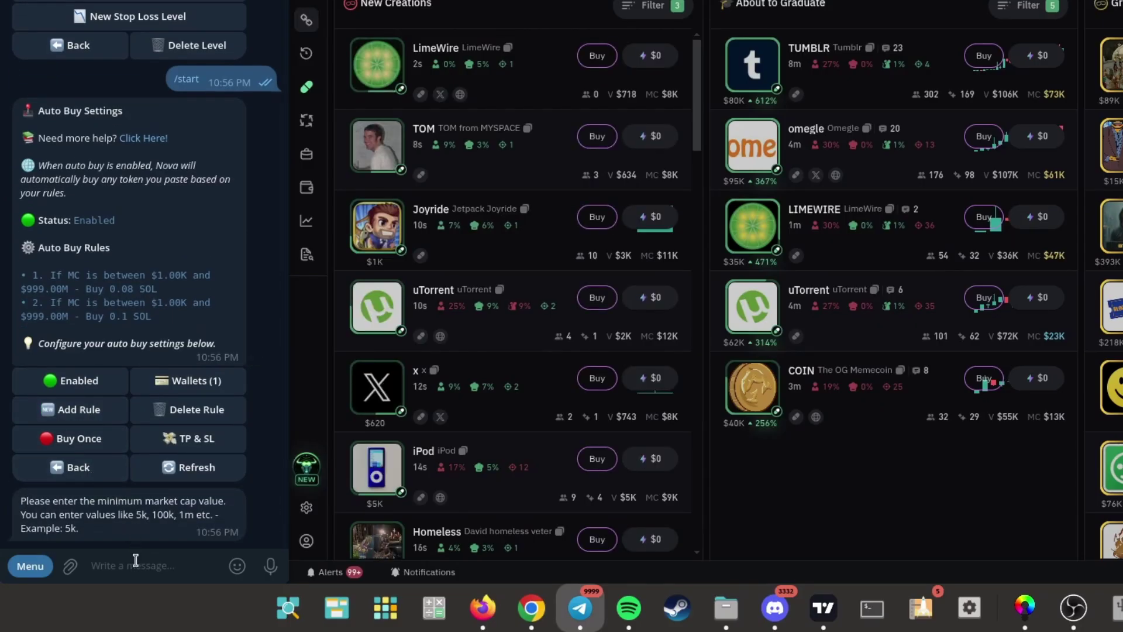
type("1k")
key("Return")
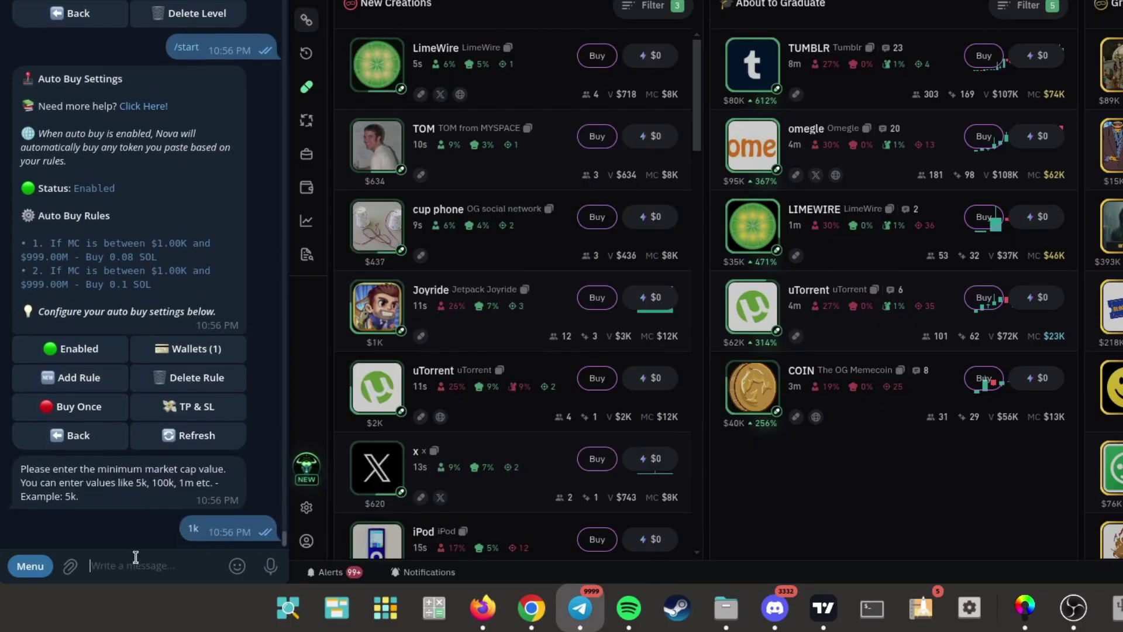
type("999m")
key("Return")
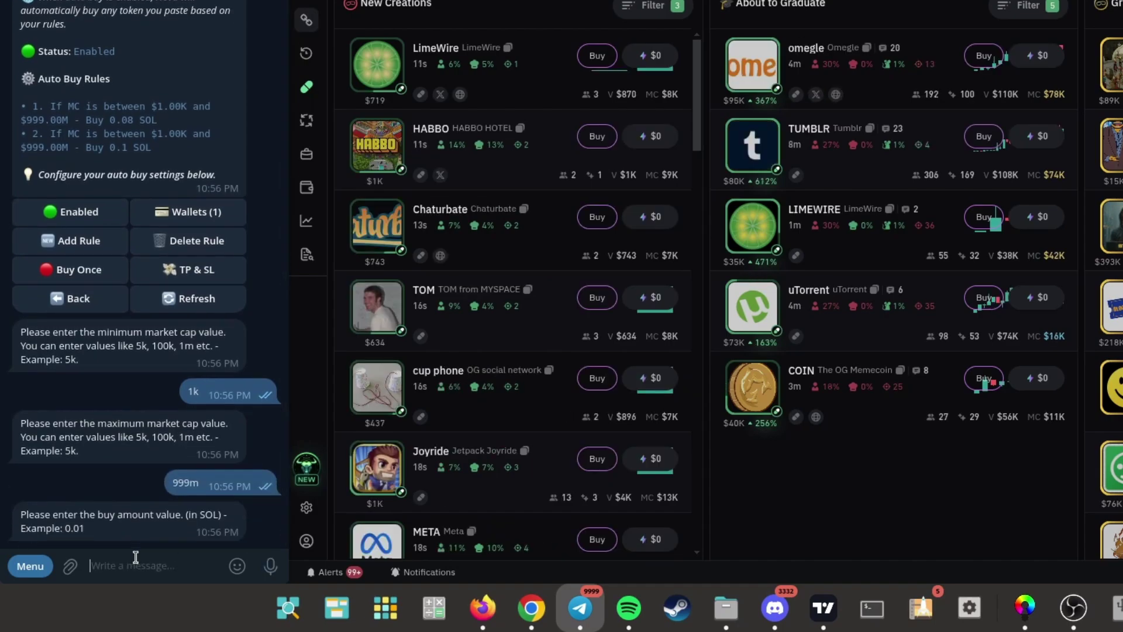
type("0.1")
key("Return")
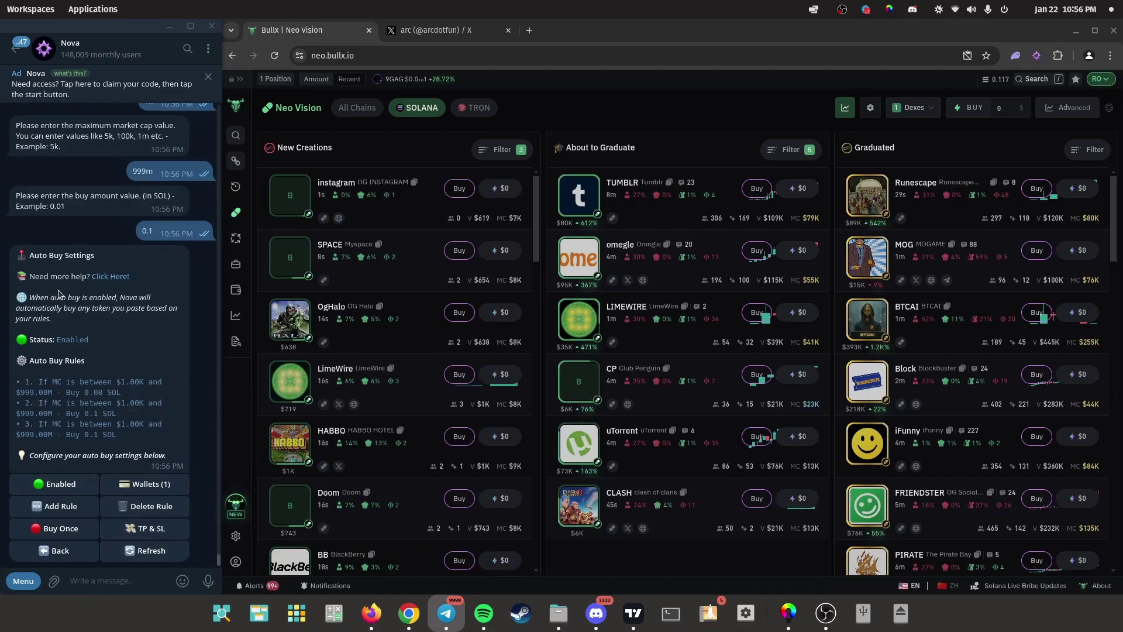
Step: Copy the TUMBLR token address from the About to Graduate list and paste it into the Nova chat message
left_click(668, 182)
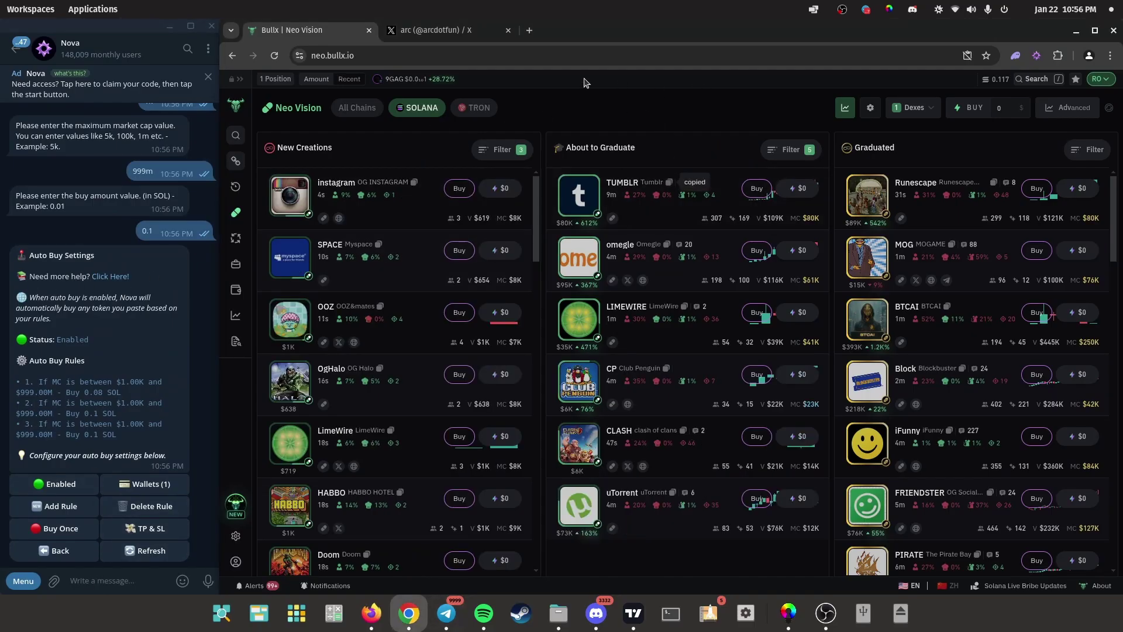
left_click(120, 572)
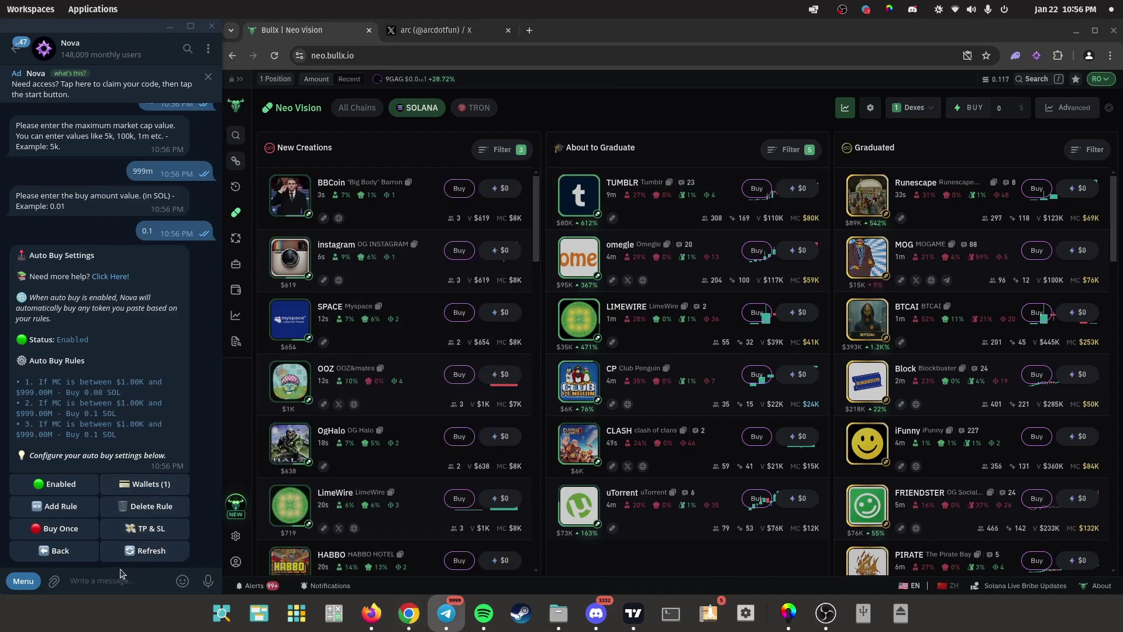
key("ctrl+v")
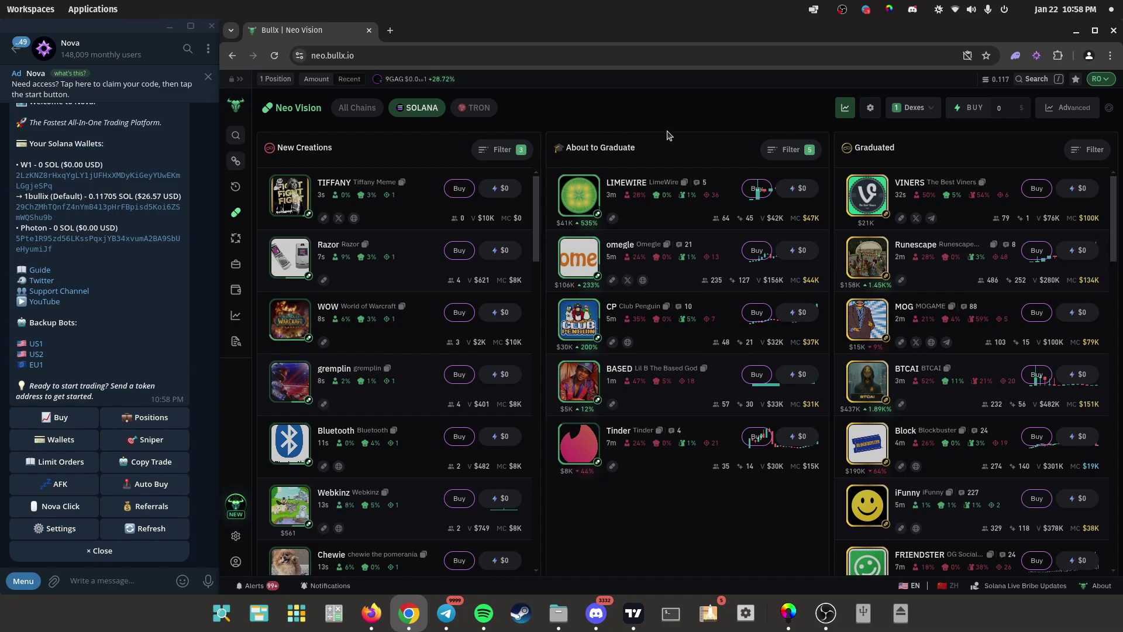
Step: View the Nova extension's preset and quick buy amounts, and open LIMEWIRE's token page from the About to Graduate list
left_click(1037, 55)
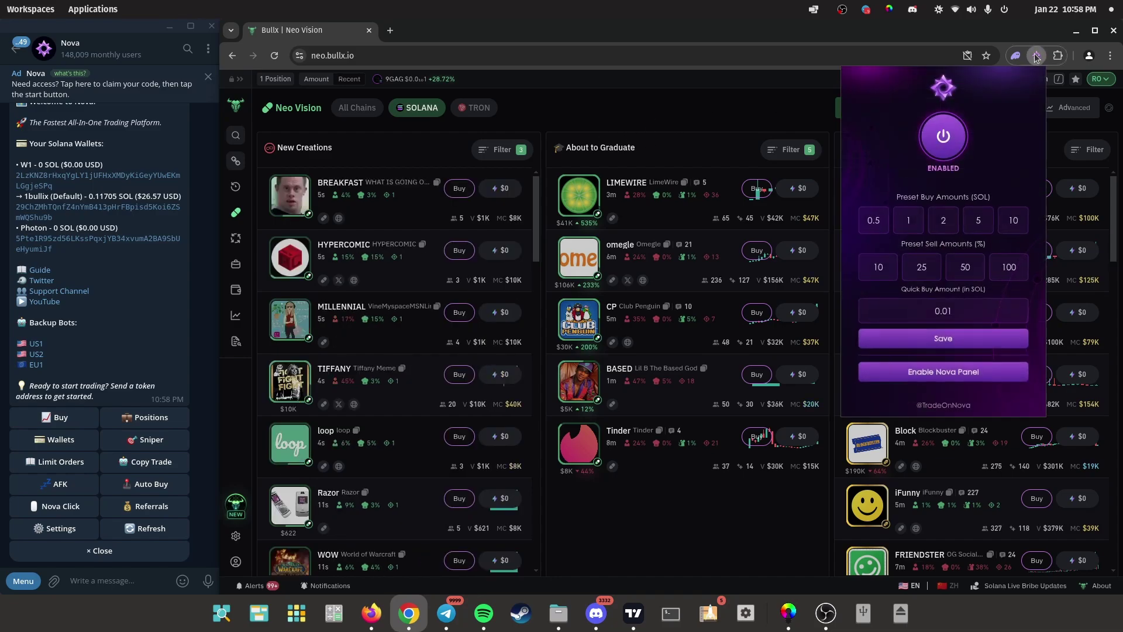
left_click(649, 202)
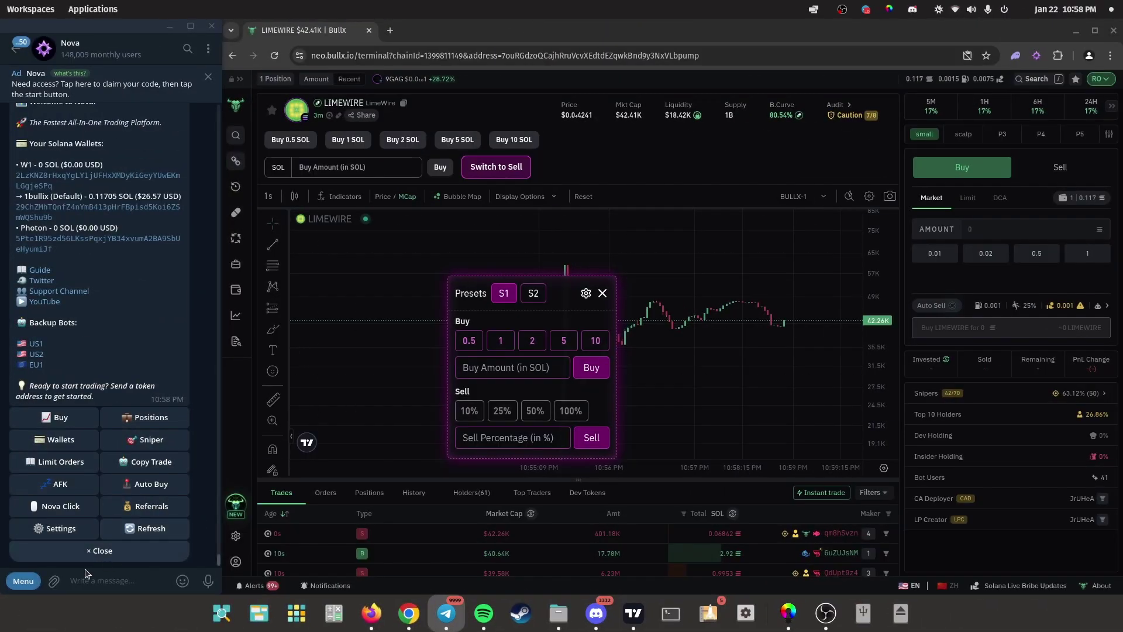
Step: Follow the Nova Click download link from the Nova bot's start message and add the Nova Click extension to Chrome
left_click(24, 581)
left_click(59, 471)
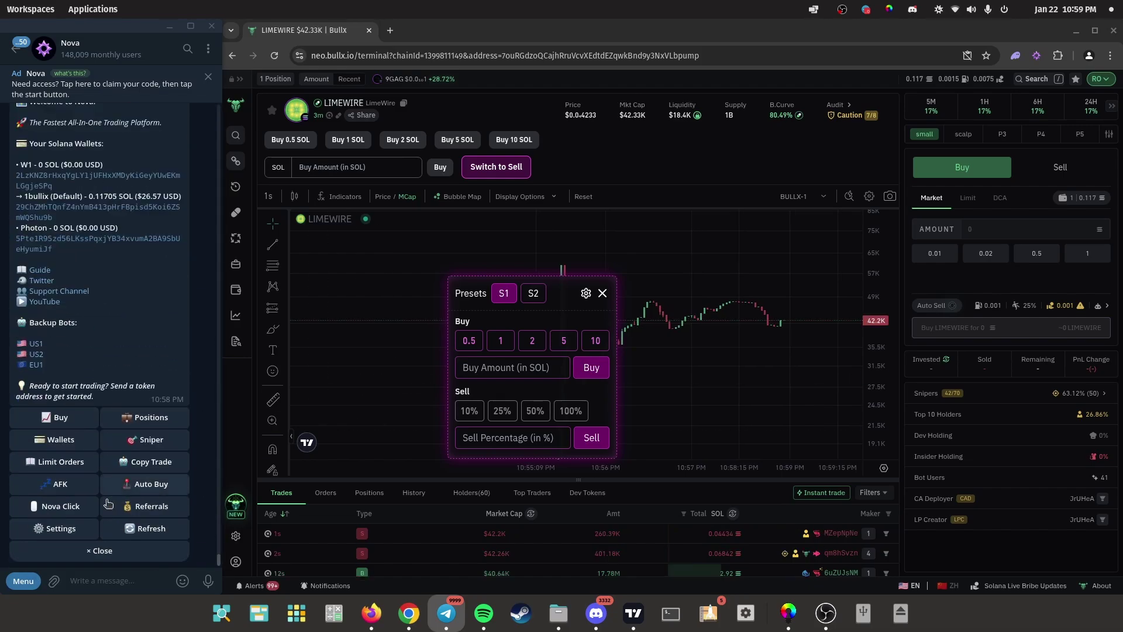
left_click(65, 504)
left_click(129, 444)
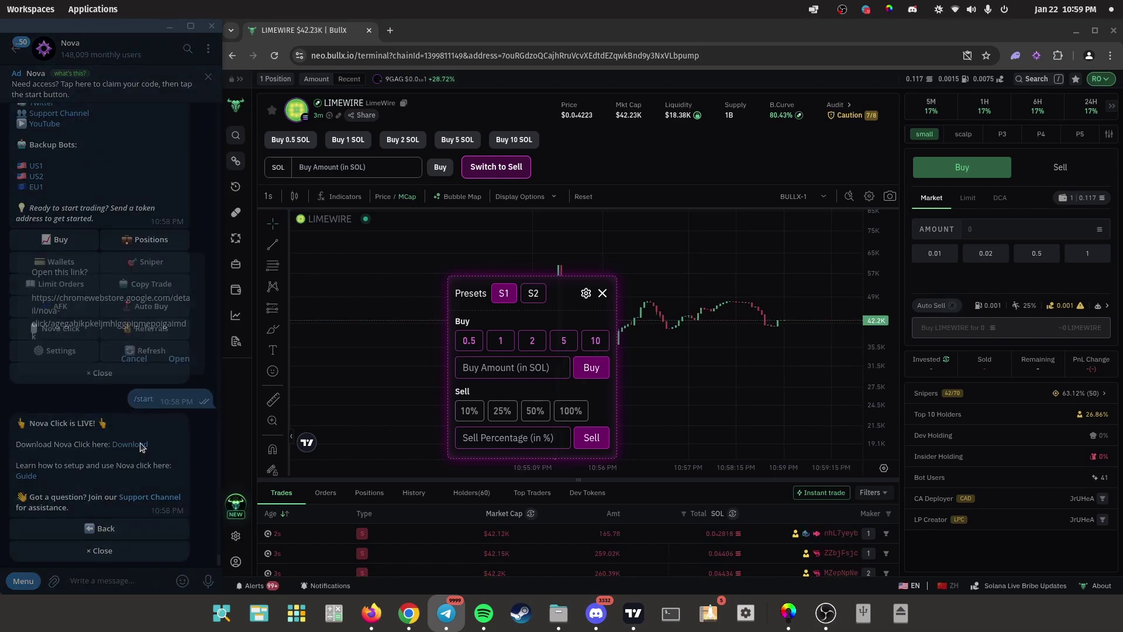
left_click(176, 354)
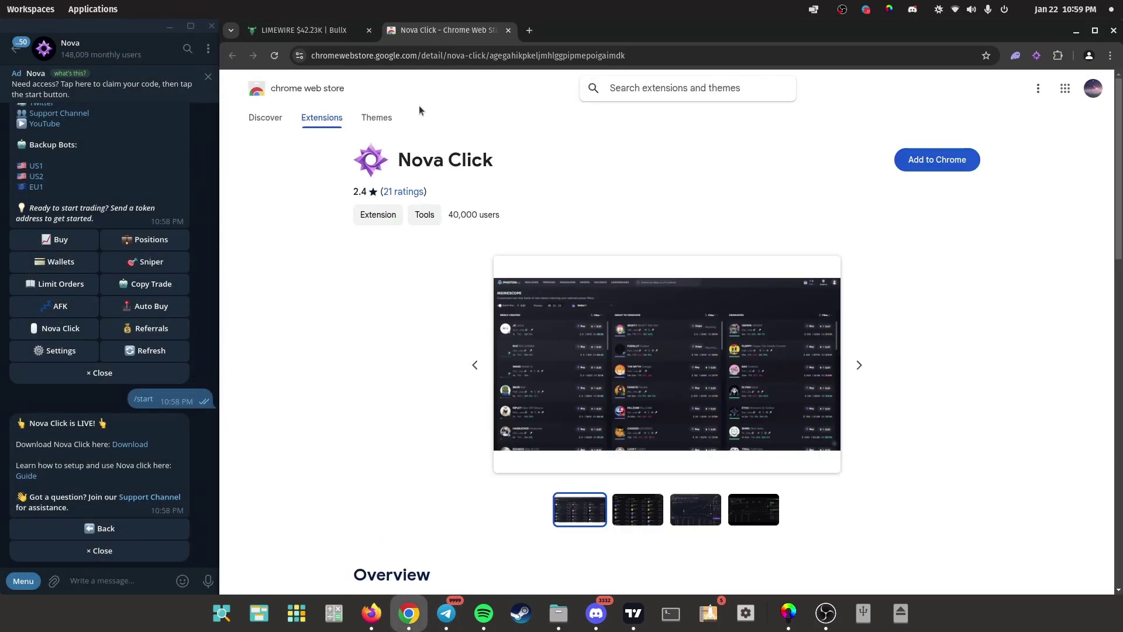
left_click(927, 167)
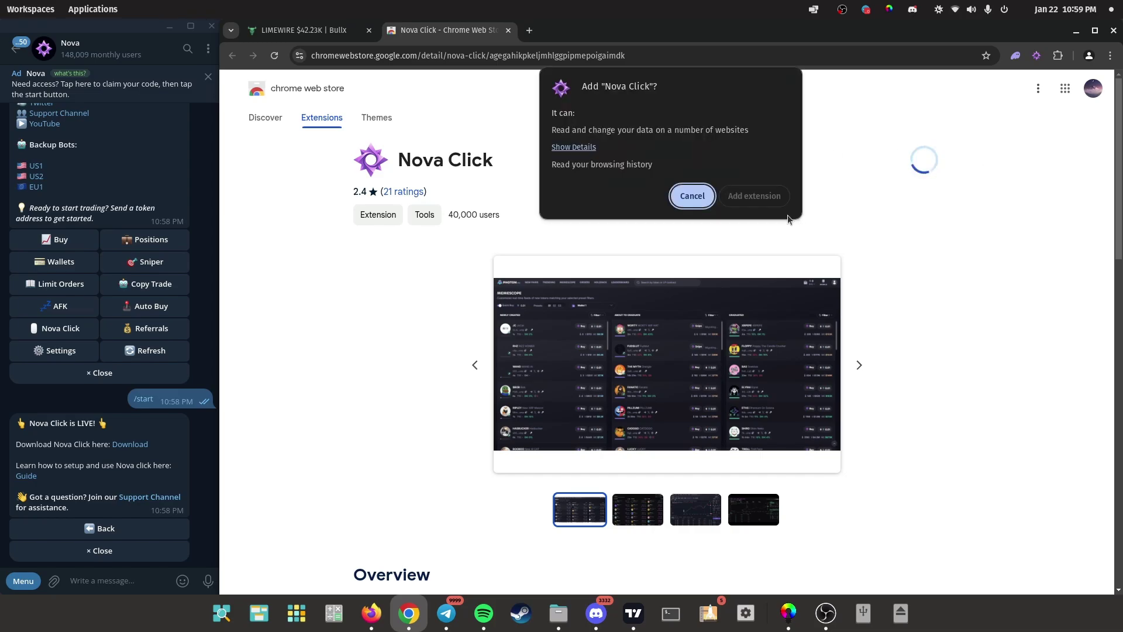
left_click(754, 193)
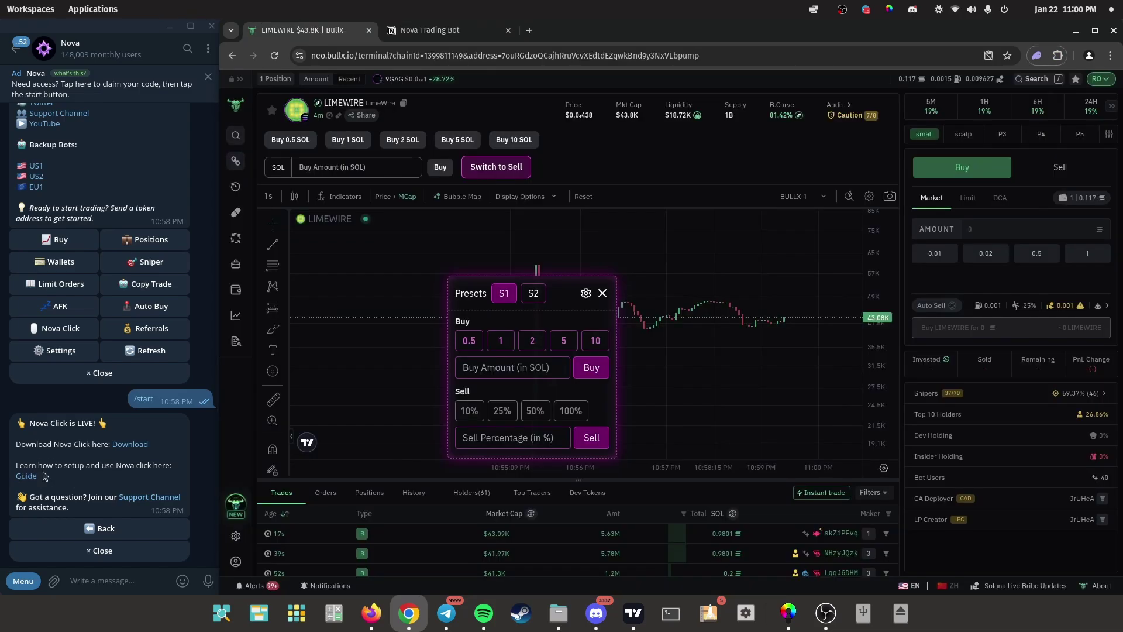
Step: Open the Nova Click guide linked in the bot chat and look through its setup instructions
left_click(26, 475)
left_click(178, 345)
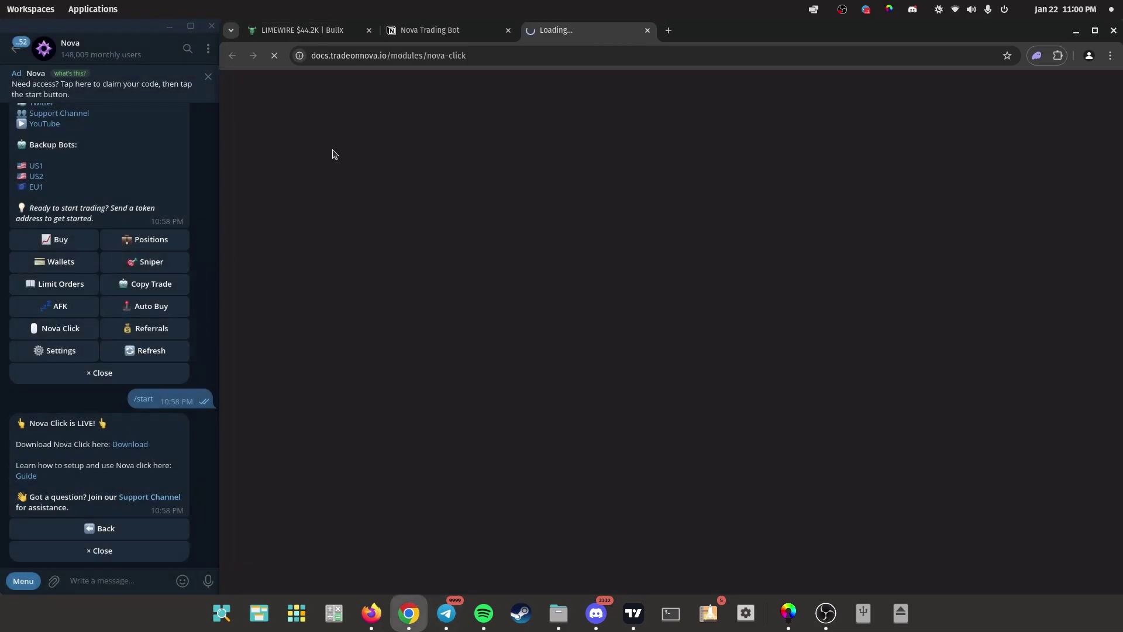
left_click(553, 283)
scroll(657, 316, "down", 8)
scroll(658, 321, "down", 1)
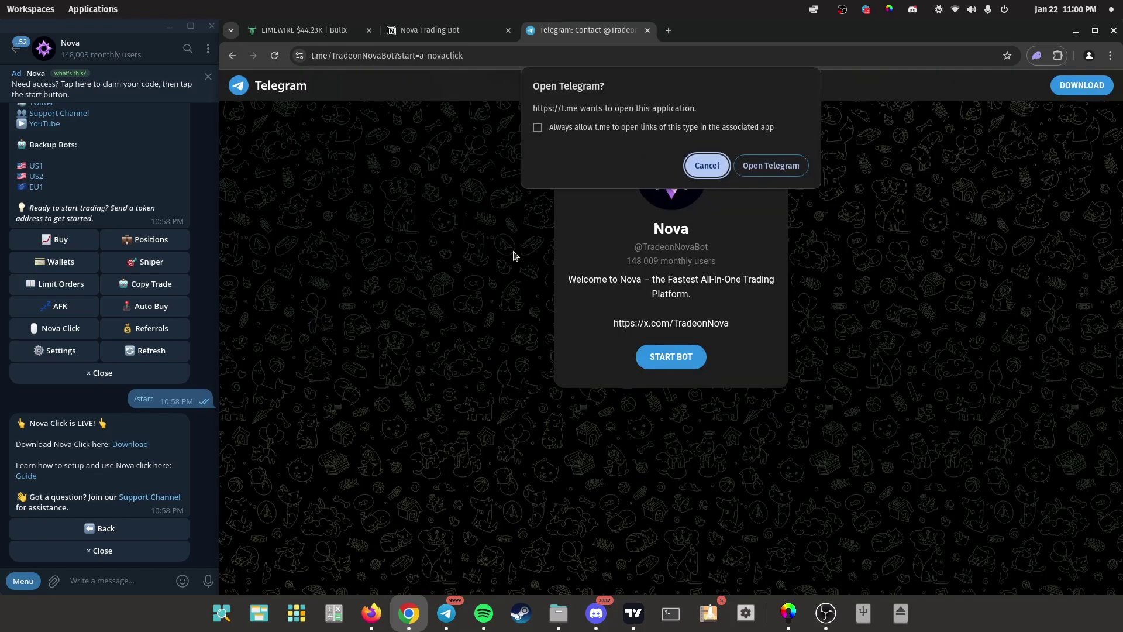
Step: Open the Nova bot in Telegram from the t.me page to connect the account to Nova Click, and check the connection
left_click(770, 166)
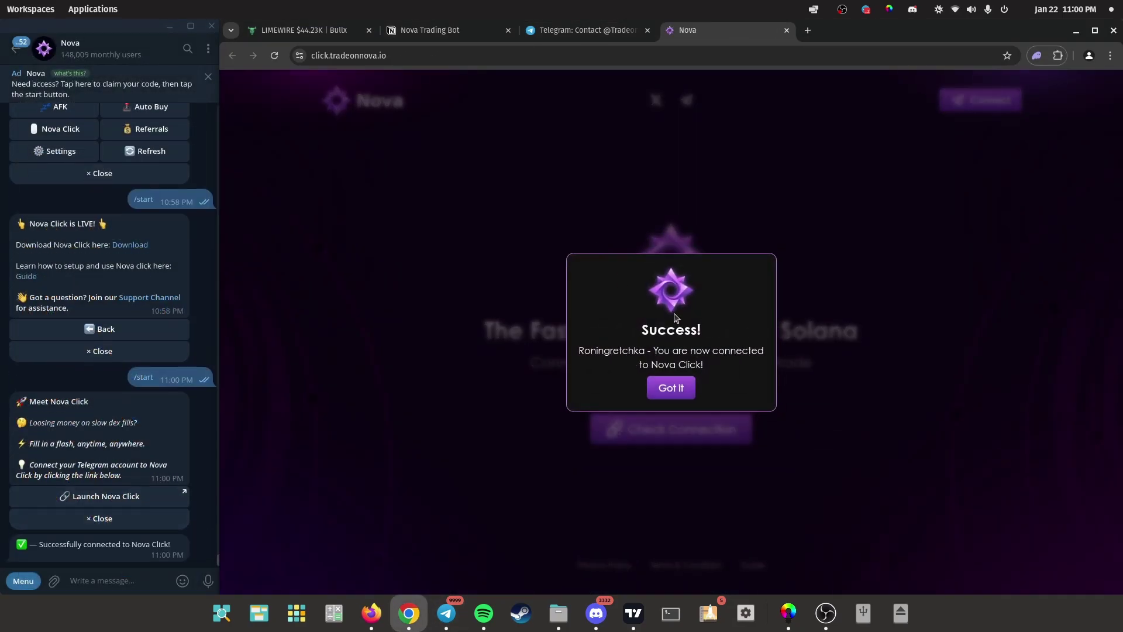
left_click(682, 386)
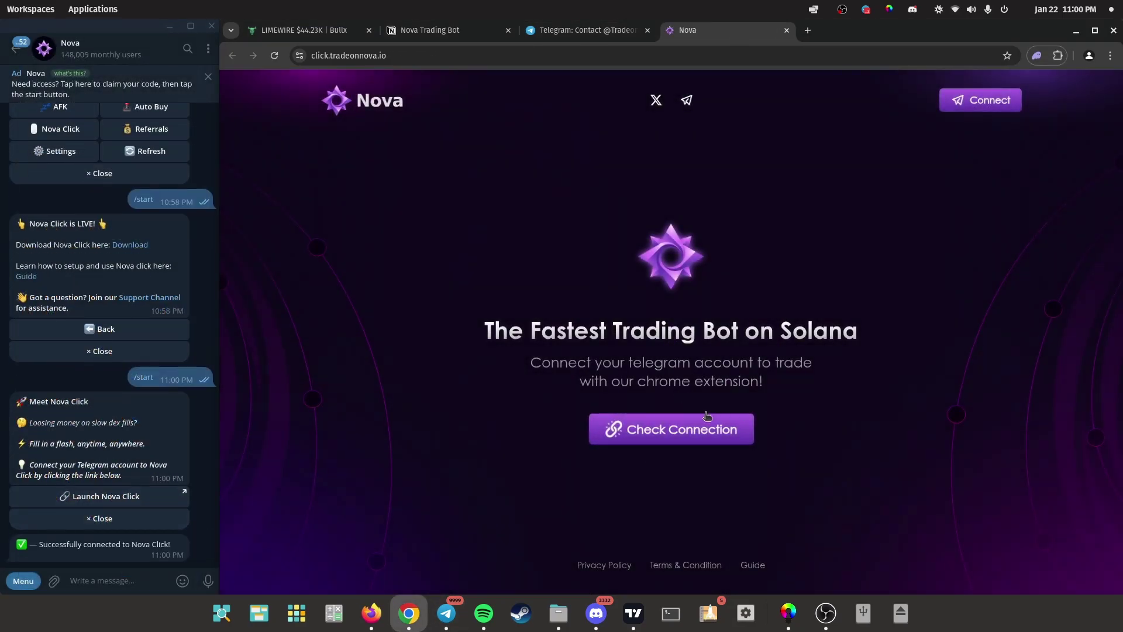
left_click(689, 430)
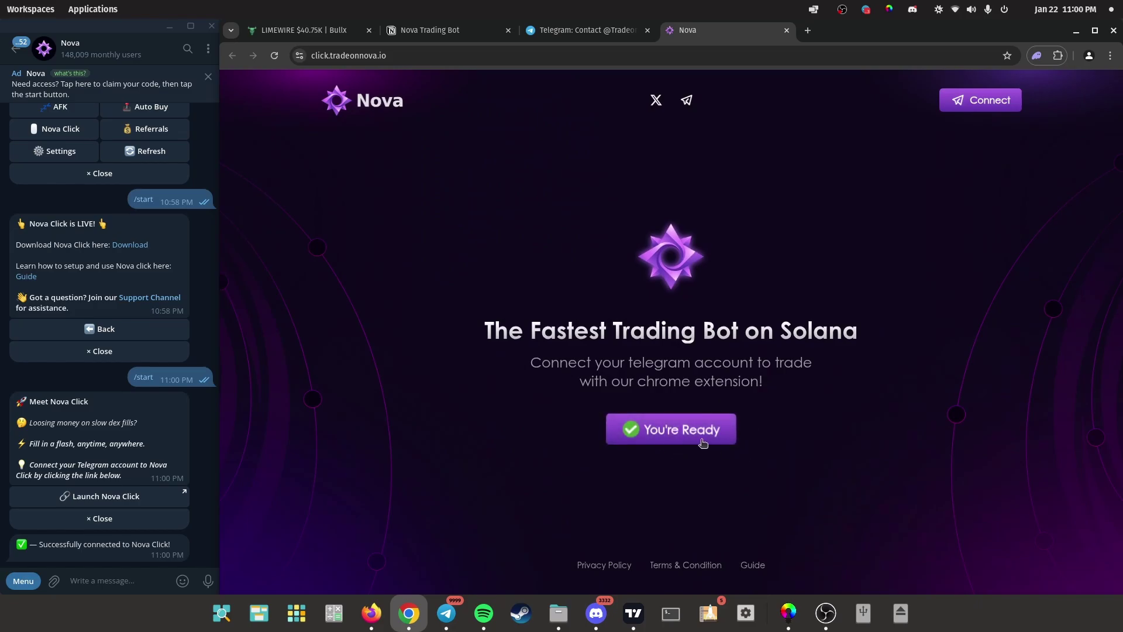
Step: Return to BullX Neo Vision and set the CP (Club Penguin) sniper task's buy amount to 1 SOL and buy slippage to 20%
left_click(304, 30)
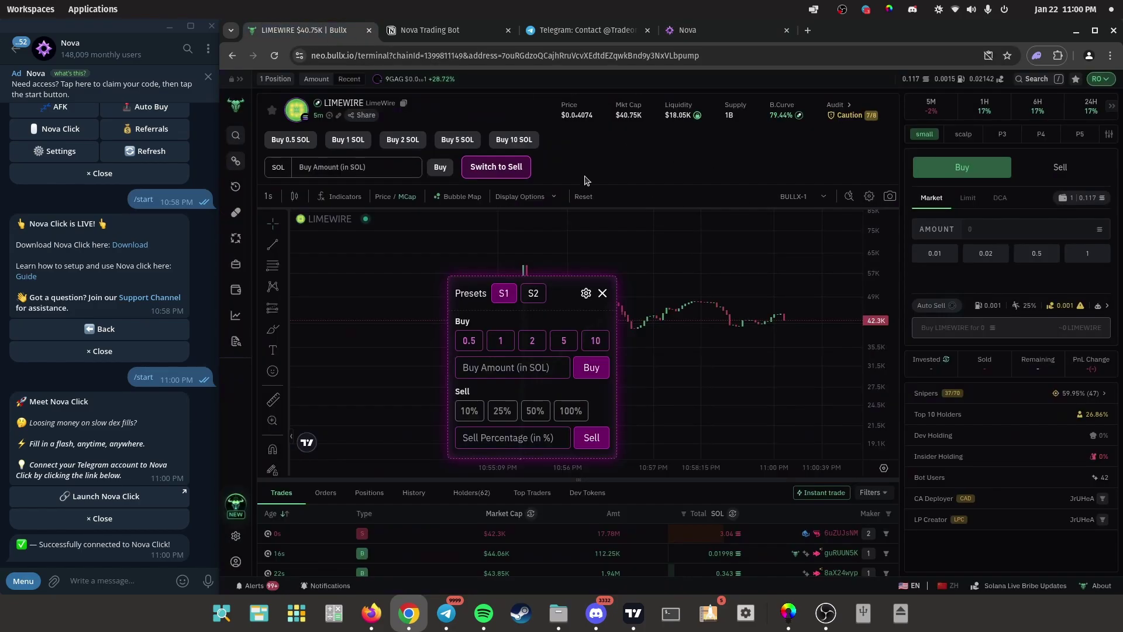
left_click(237, 216)
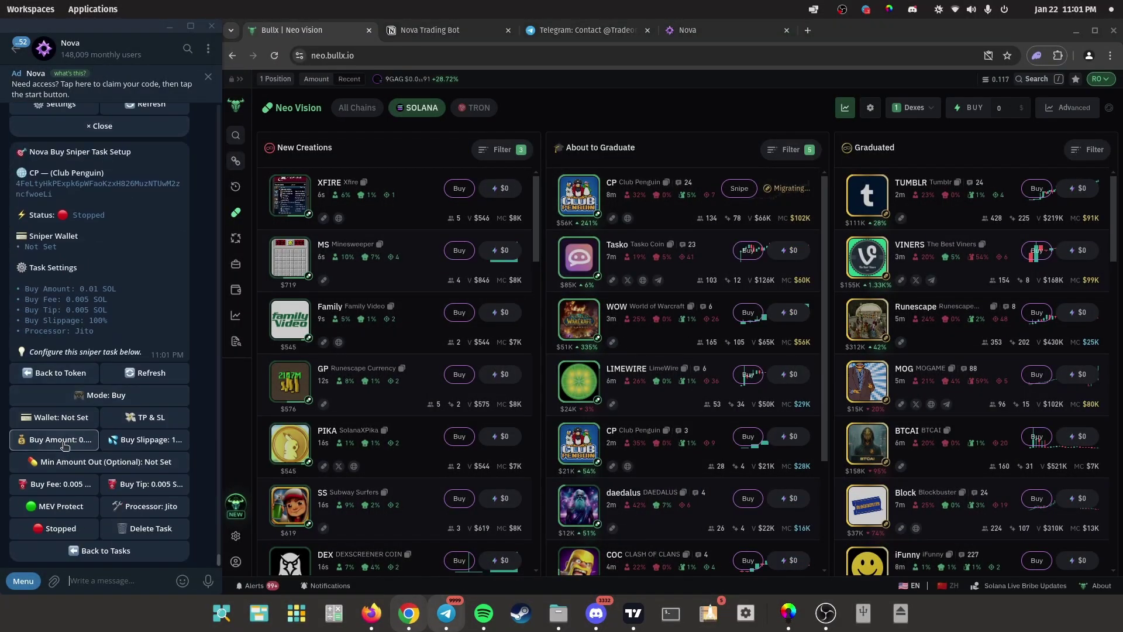
left_click(64, 439)
type("1")
key("Return")
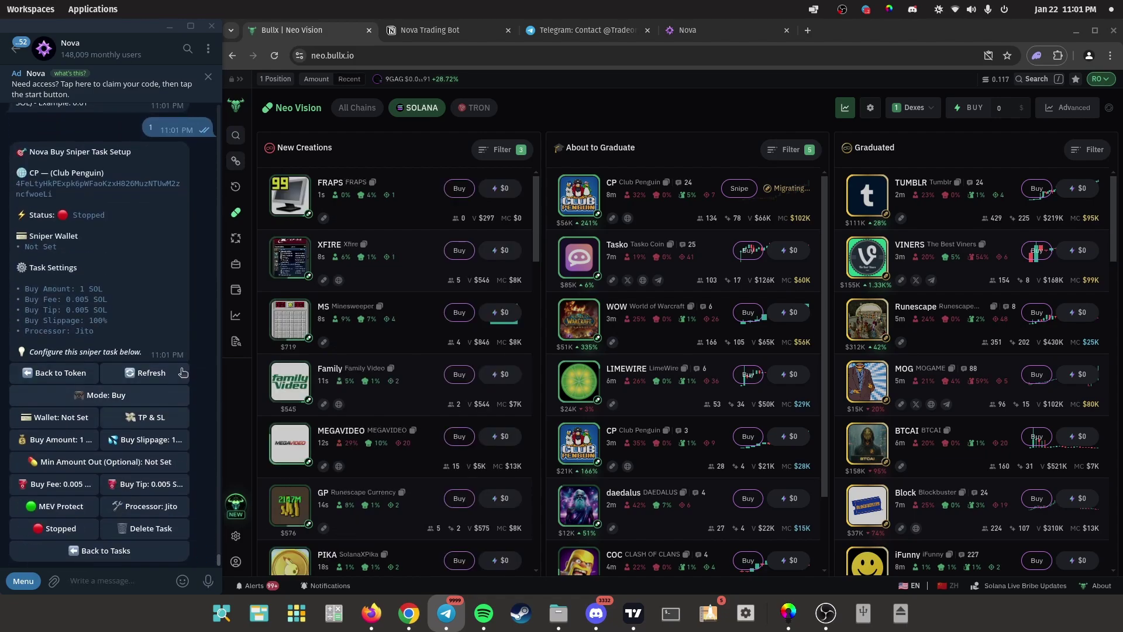
left_click(150, 440)
type("20")
key("Return")
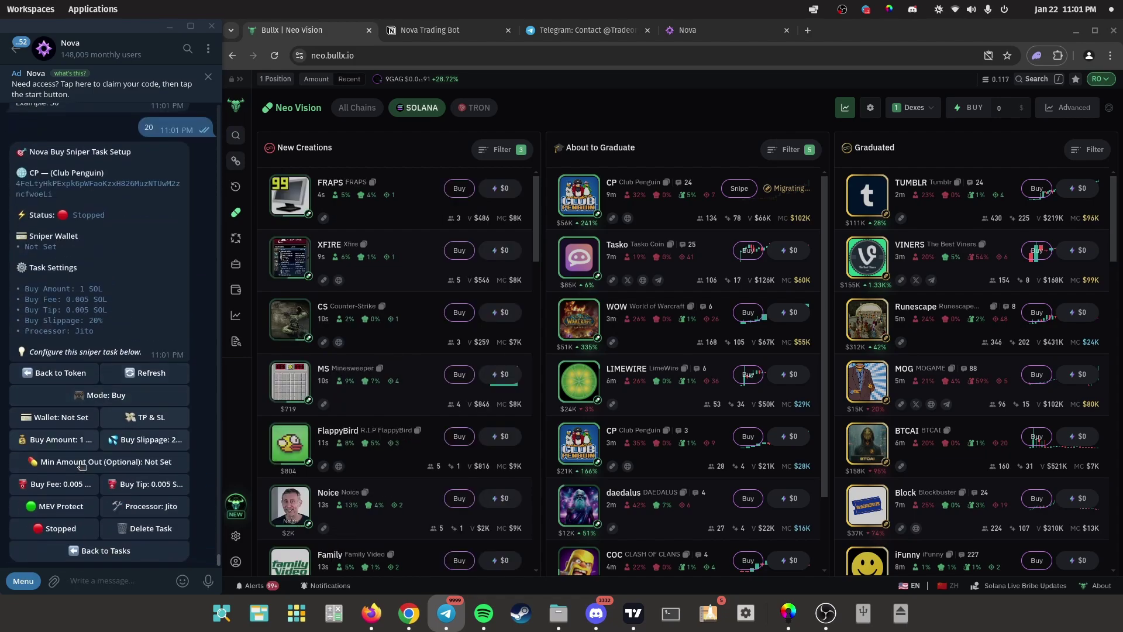
Step: Assign wallet W1 to the CP sniper task and switch the task's status from stopped to running
left_click(71, 430)
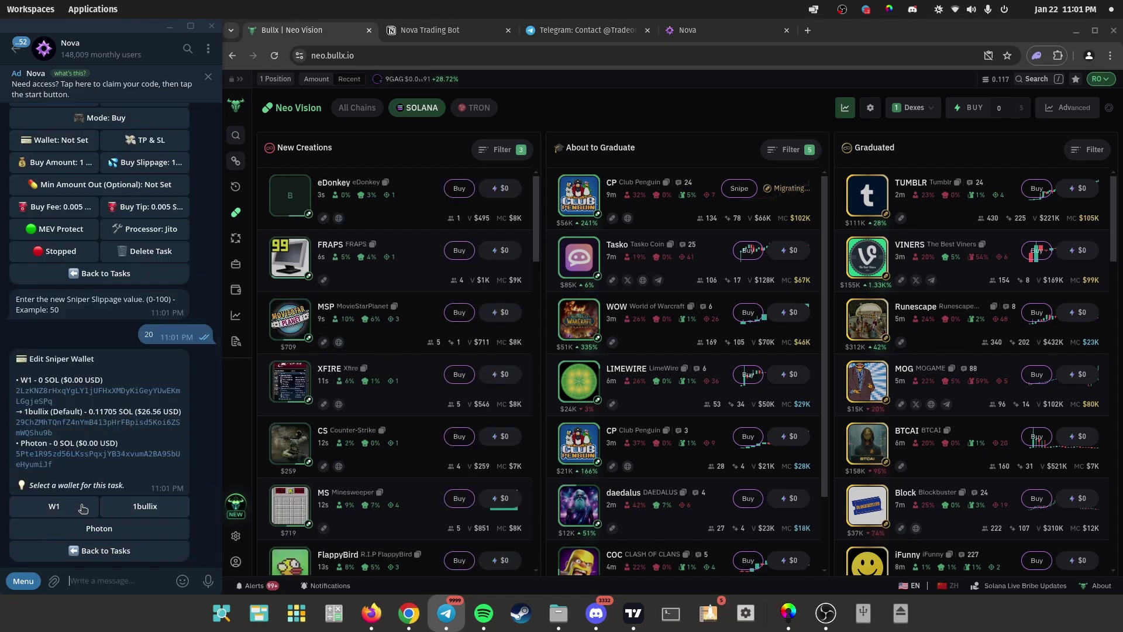
left_click(53, 506)
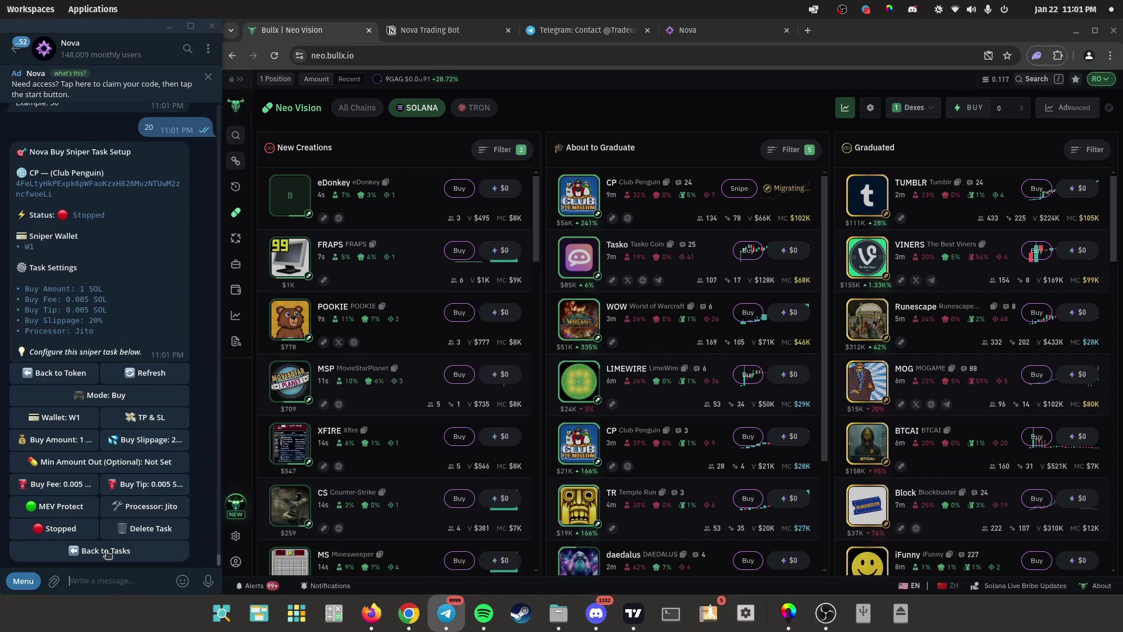
left_click(52, 528)
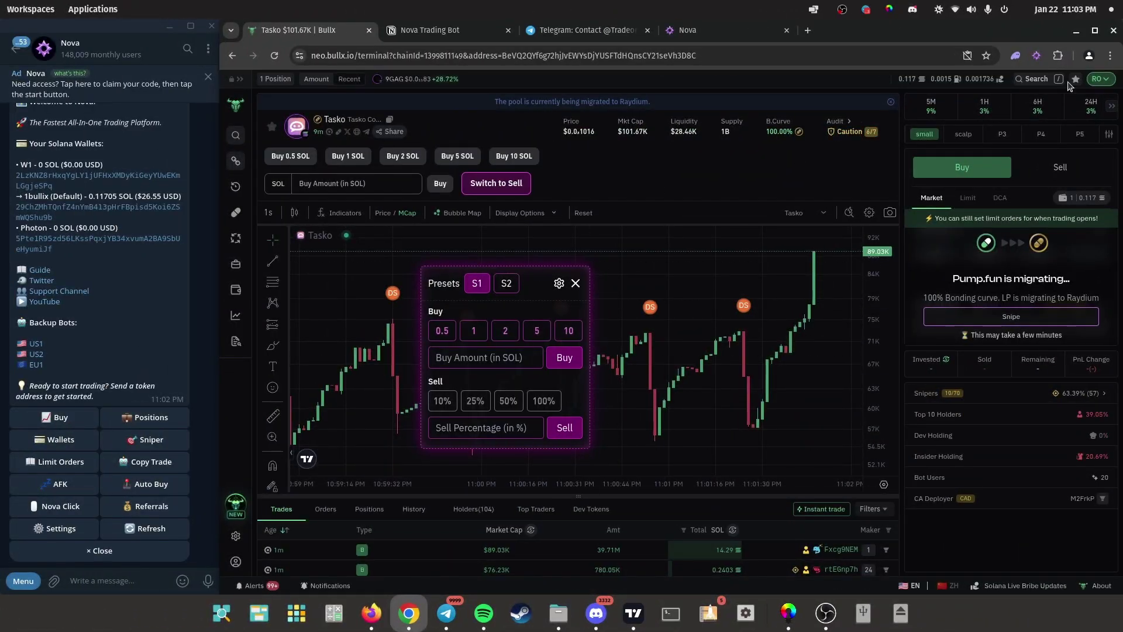
Step: Review the Nova extension's buy and sell amounts and the S1 preset's fee, tip and slippage settings in the Nova panel
left_click(1036, 55)
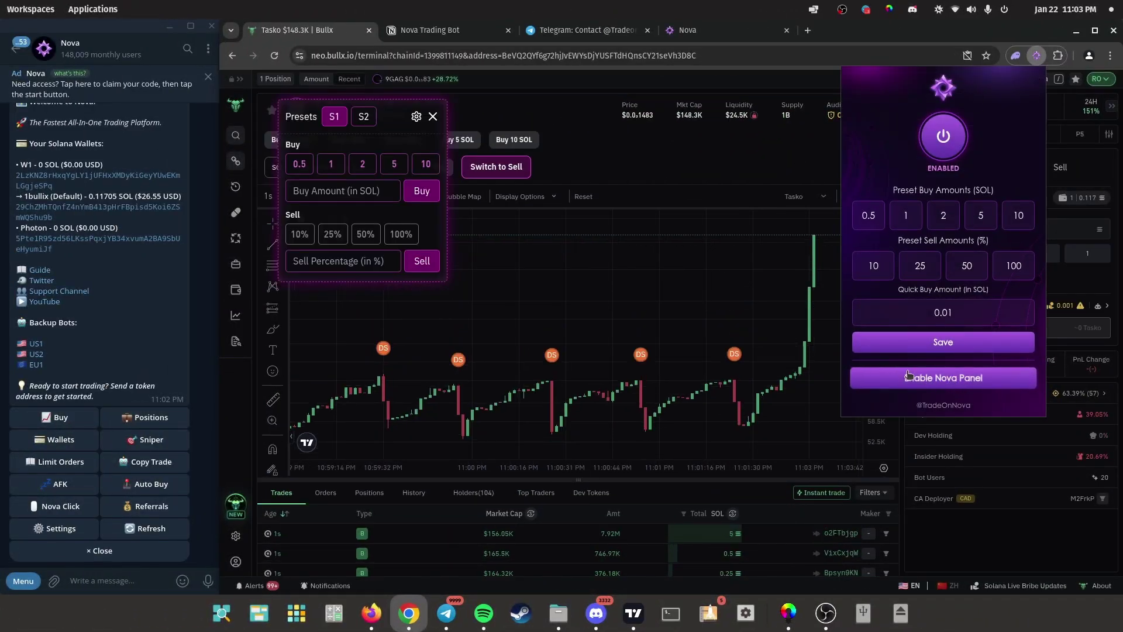
left_click(413, 188)
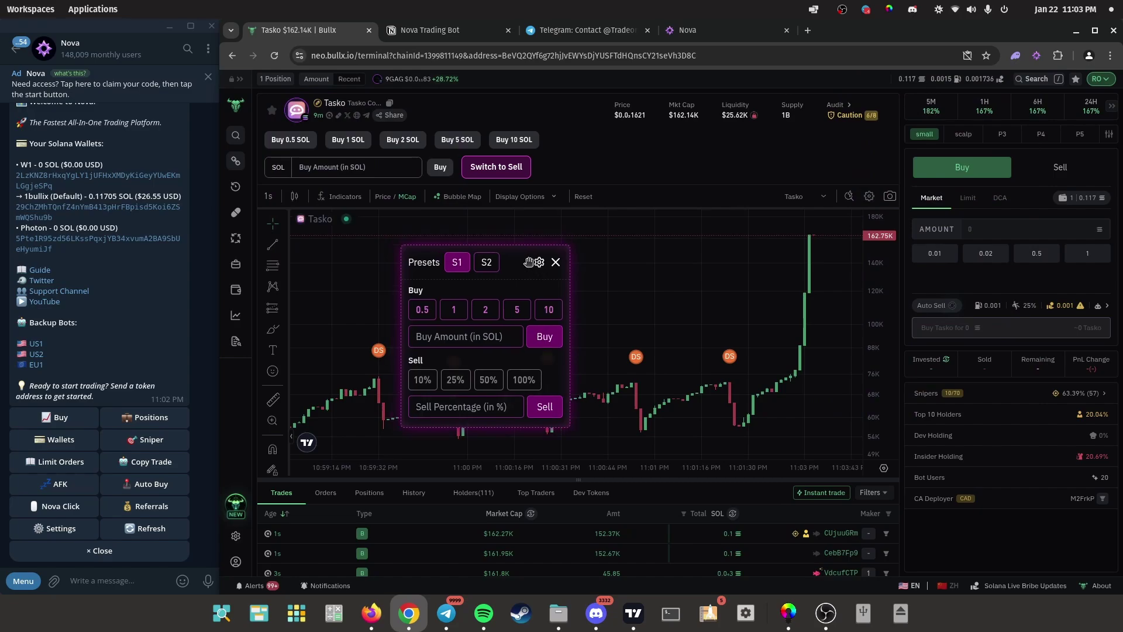
left_click(534, 265)
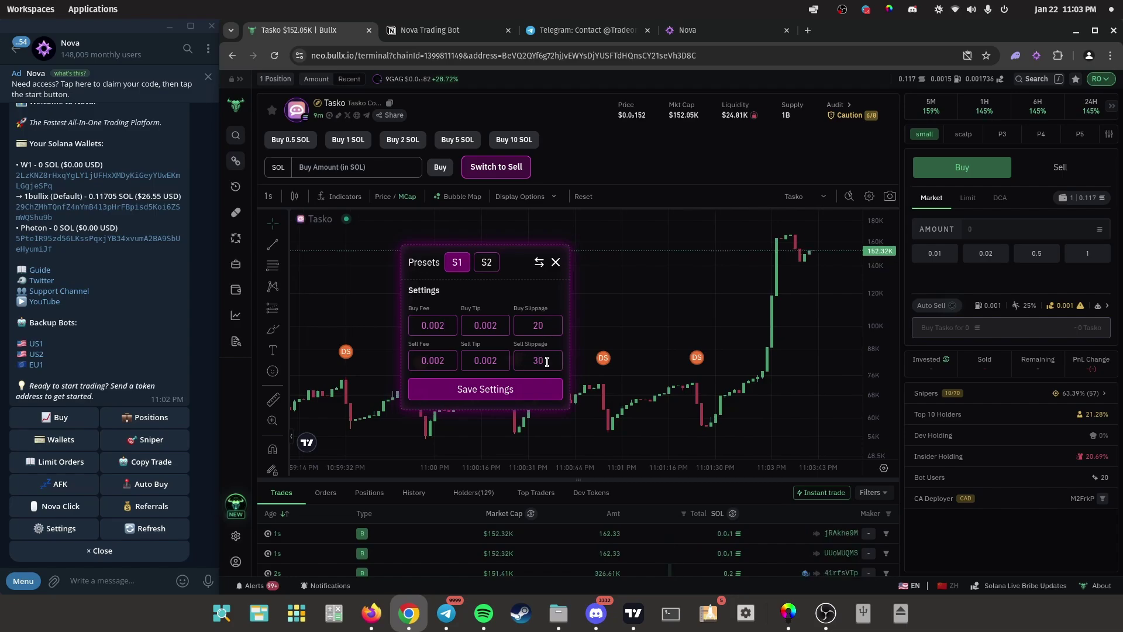
left_click(556, 262)
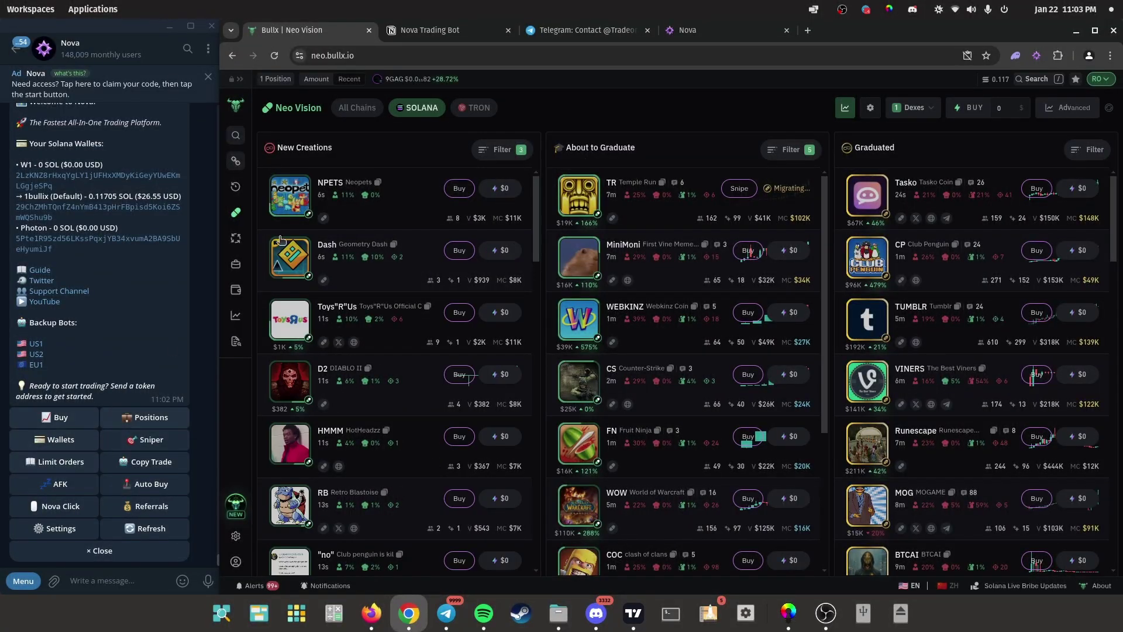
left_click(1035, 54)
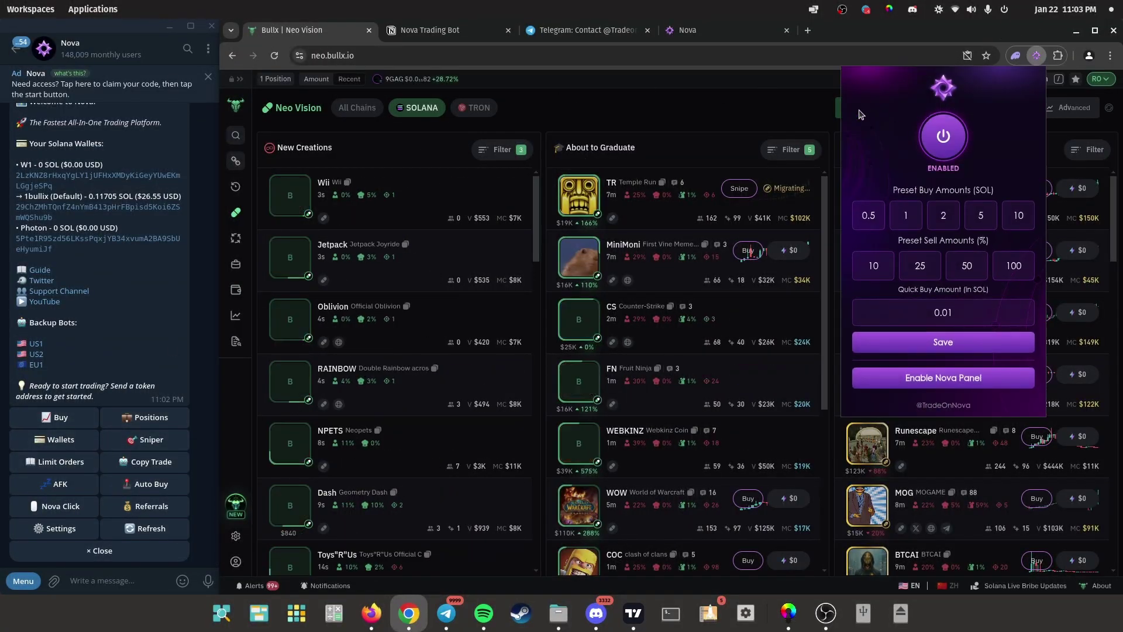
left_click(519, 122)
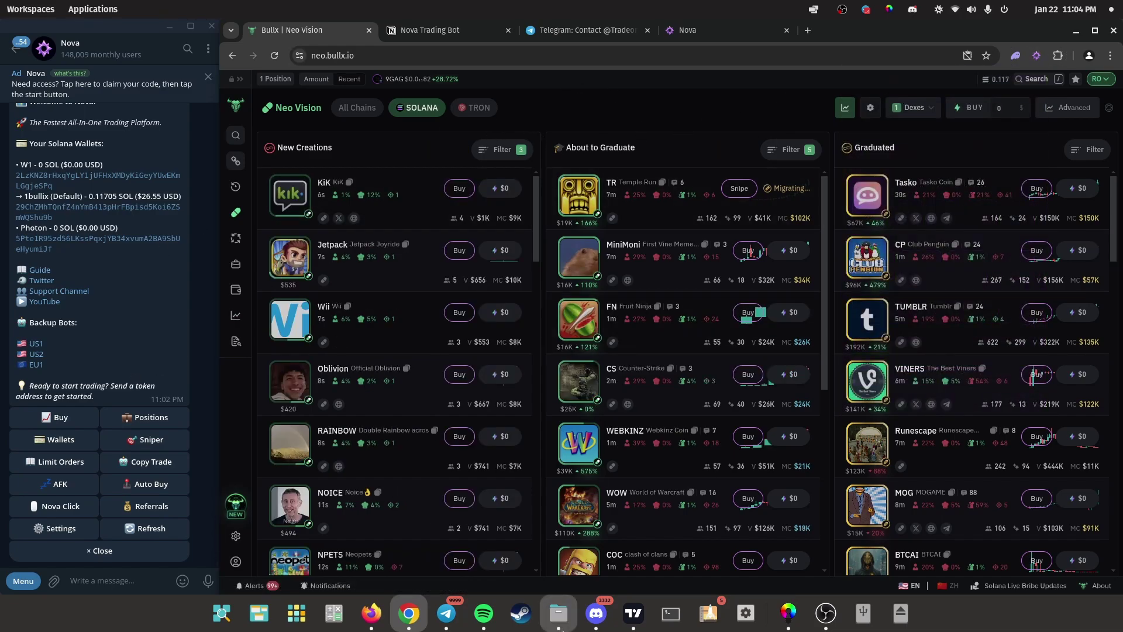
Step: Switch to Discord and look through the Forged server's blacksmith-pings, wallets and trenches channels
left_click(596, 613)
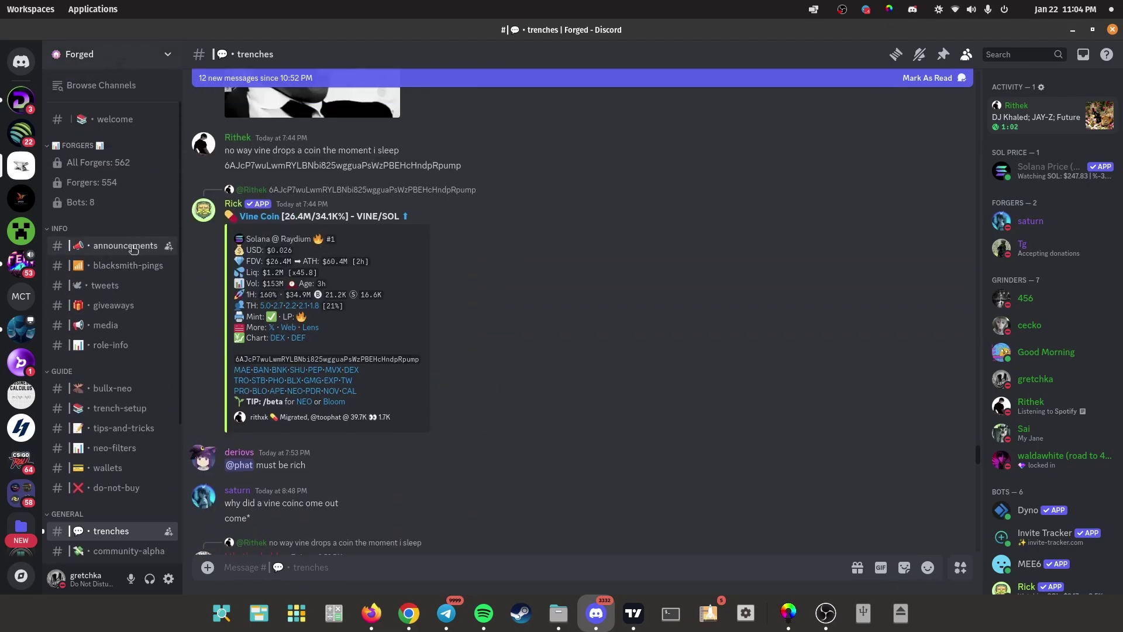
left_click(120, 265)
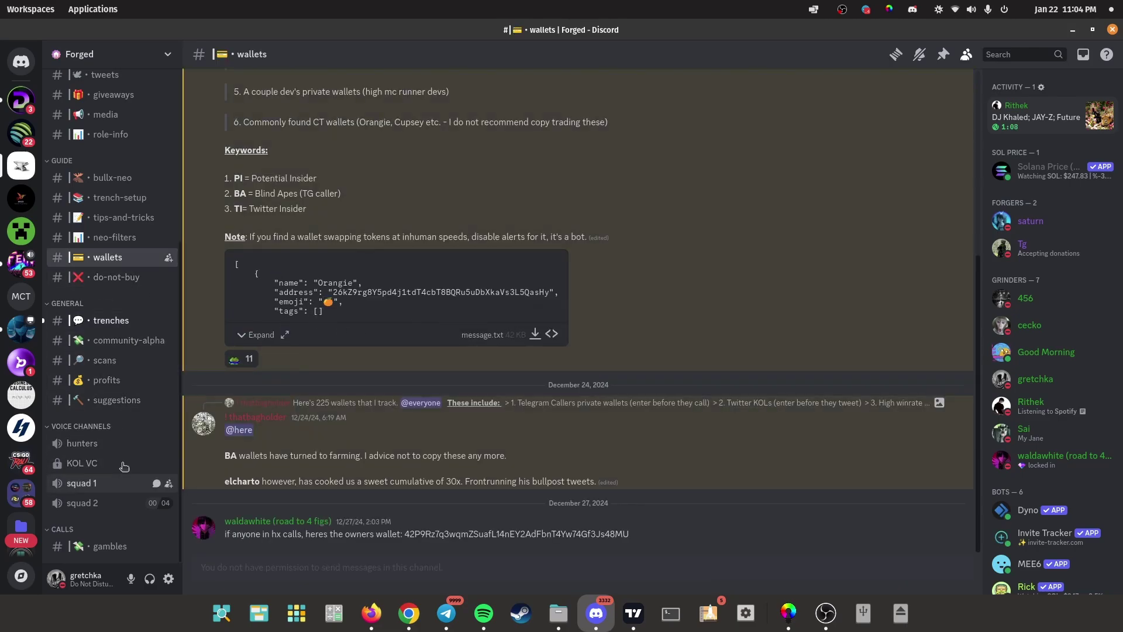
scroll(109, 462, "up", 5)
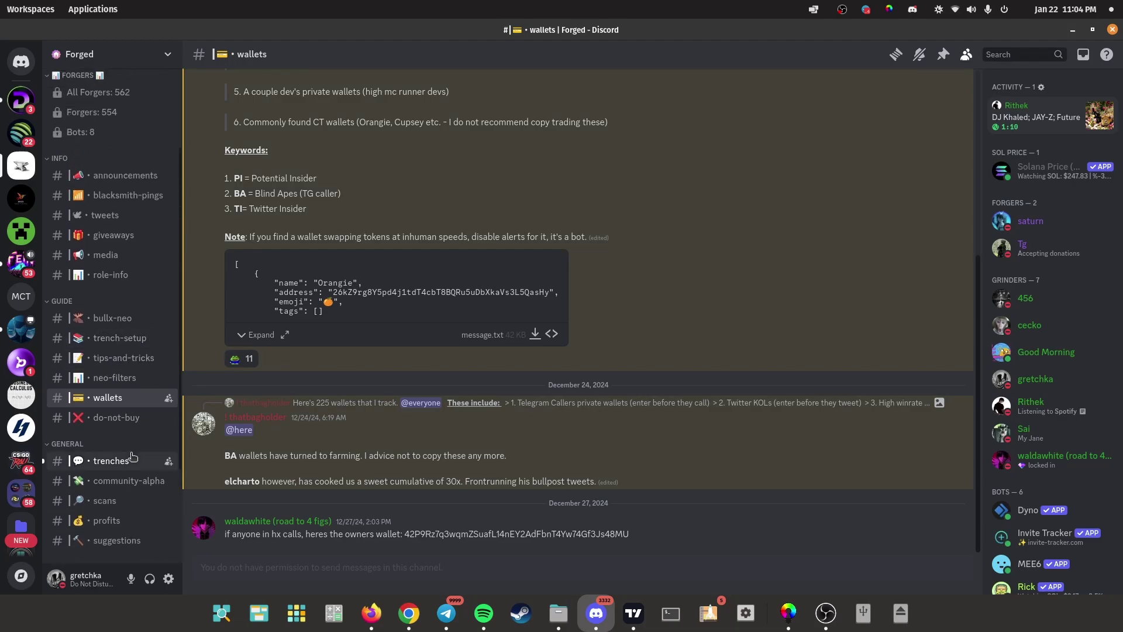
left_click(111, 460)
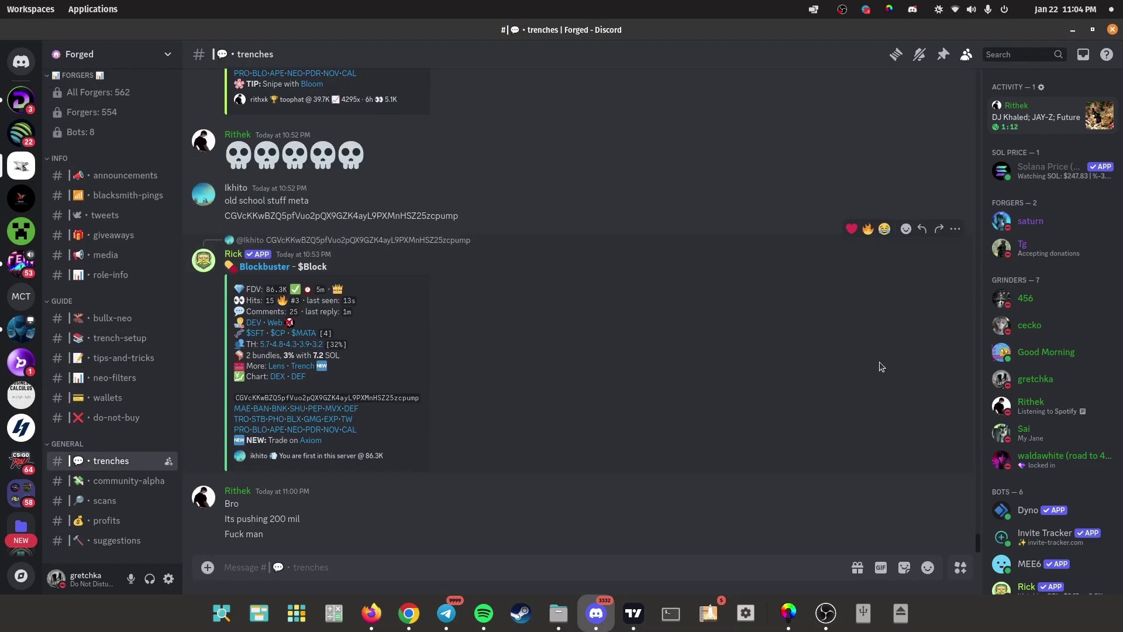